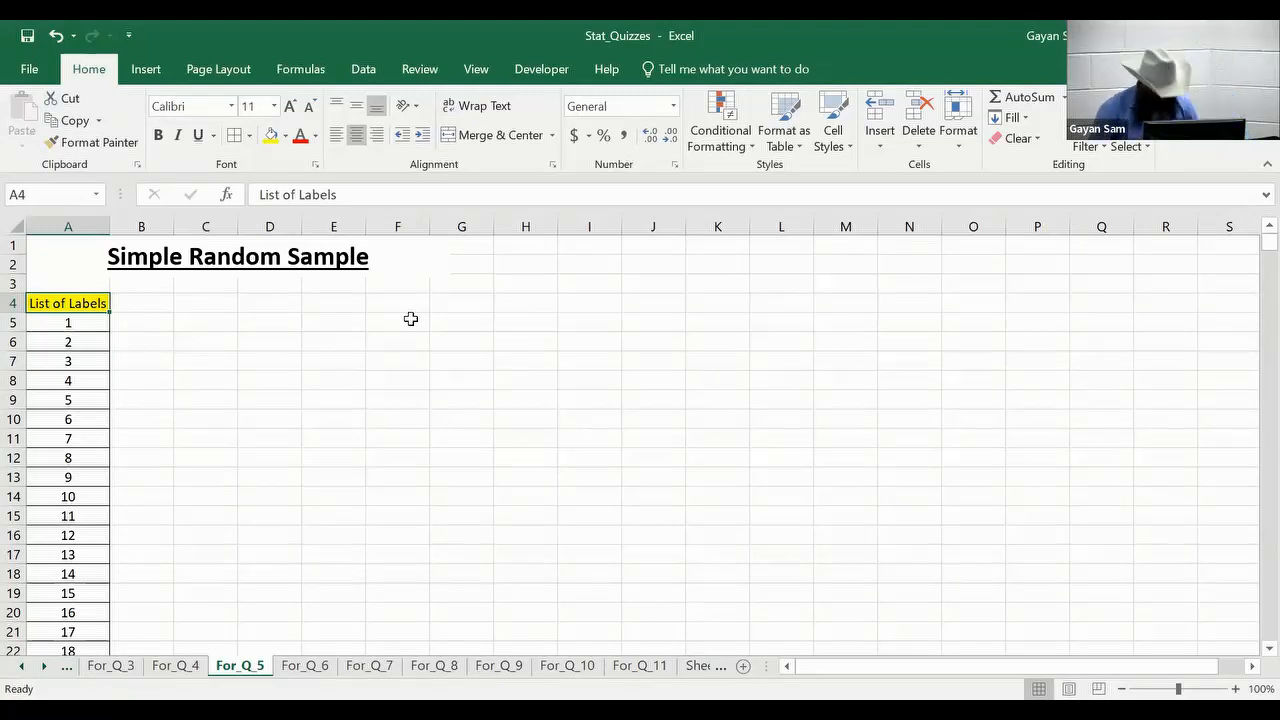
Check how far the List of Labels runs down column A and return to its first label in A5.
{"action": "key", "text": "ctrl+Down"}
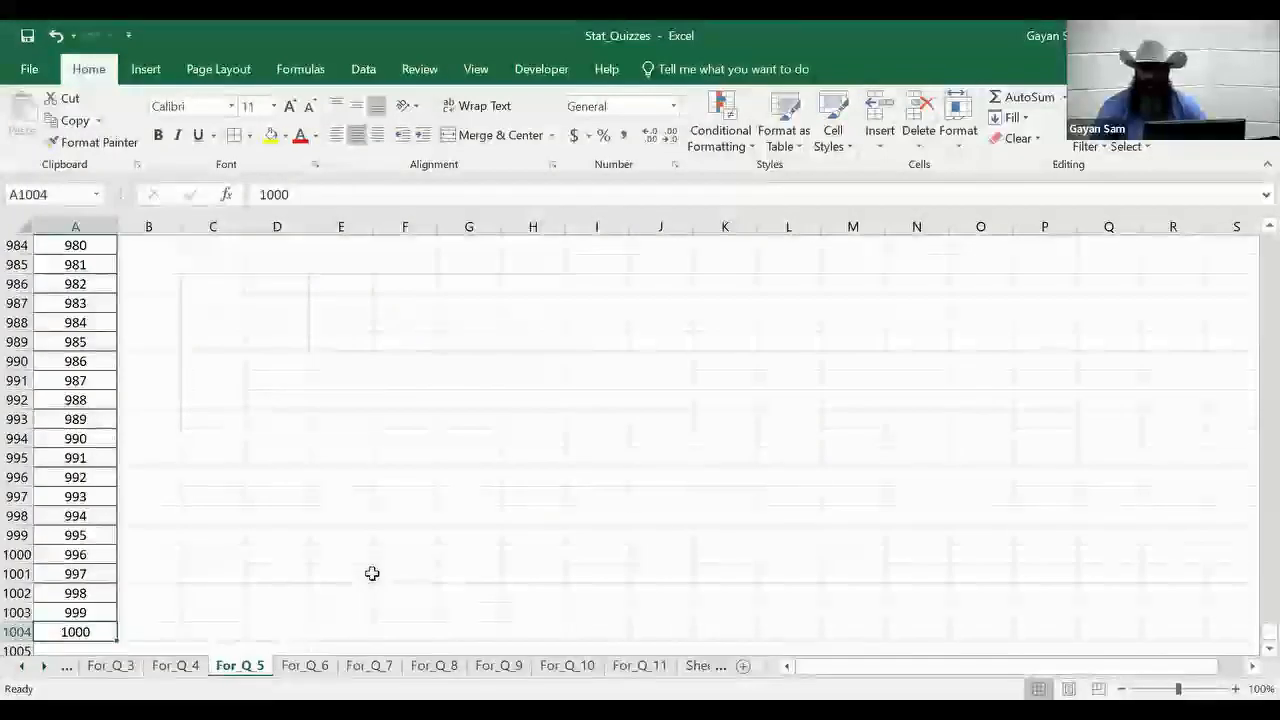
{"action": "key", "text": "ctrl+Up"}
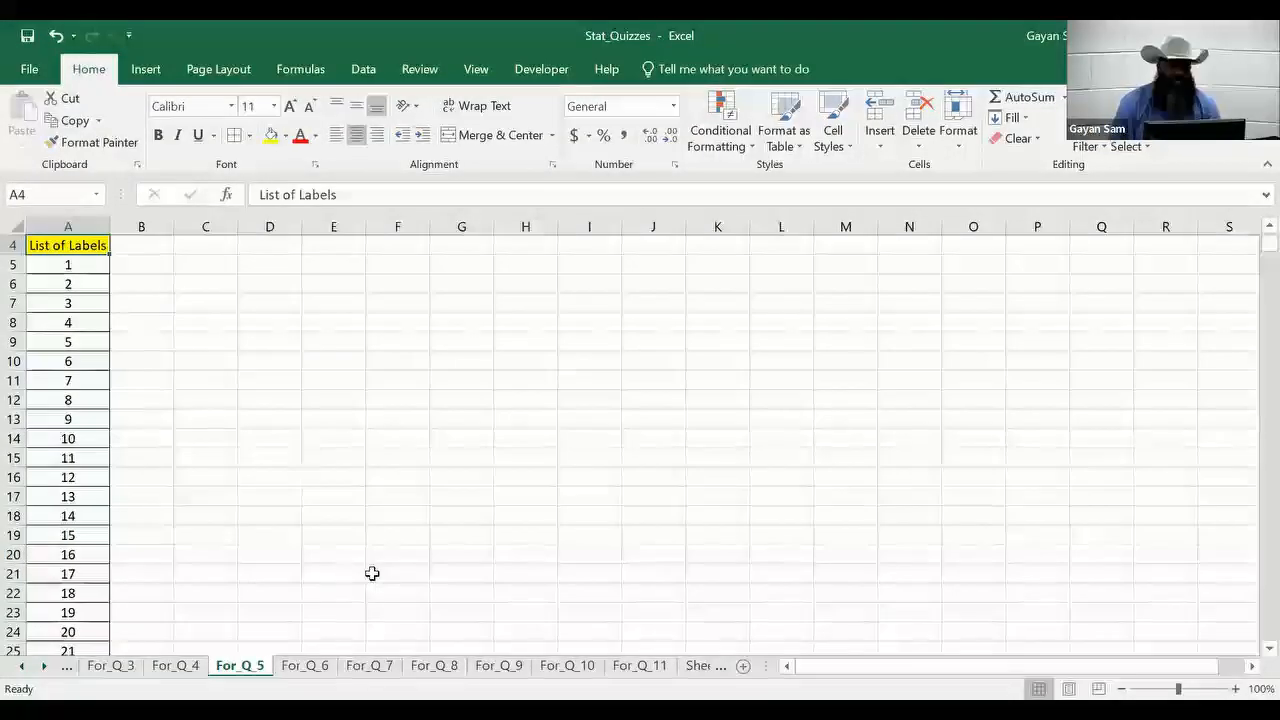
{"action": "key", "text": "ctrl+Up"}
{"action": "key", "text": "Down"}
{"action": "key", "text": "Down"}
{"action": "key", "text": "Down"}
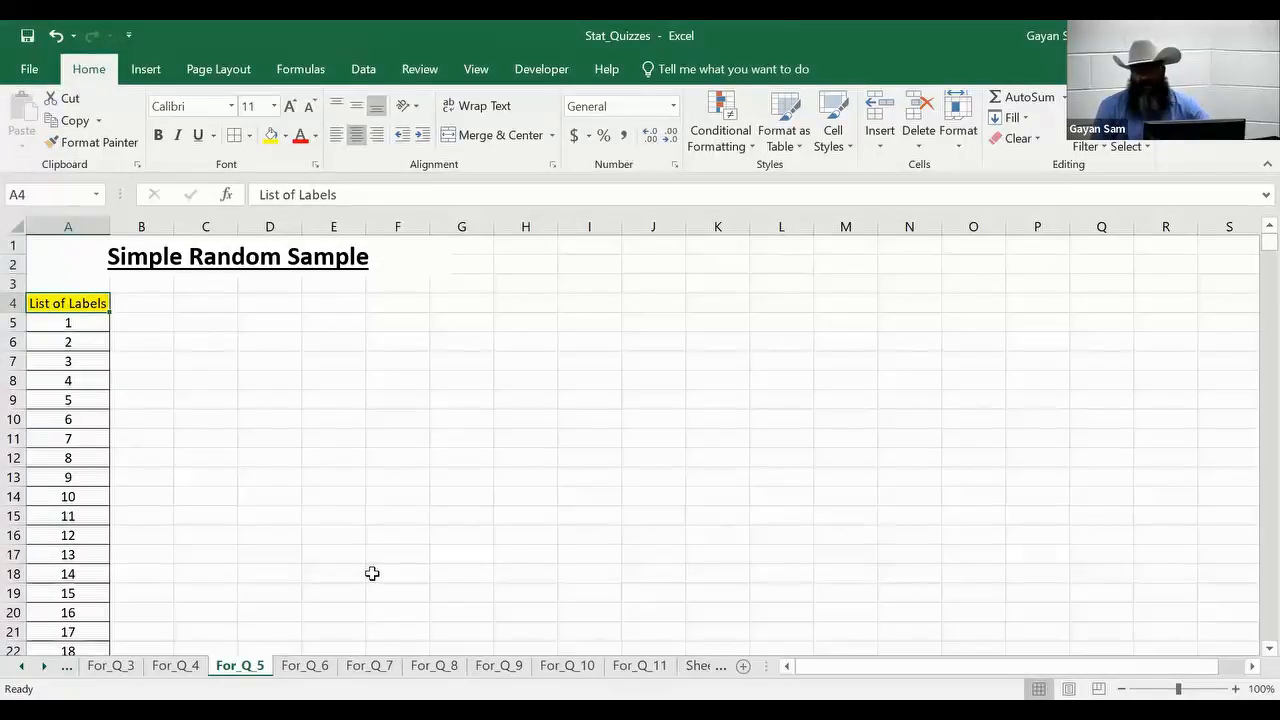
{"action": "key", "text": "Down"}
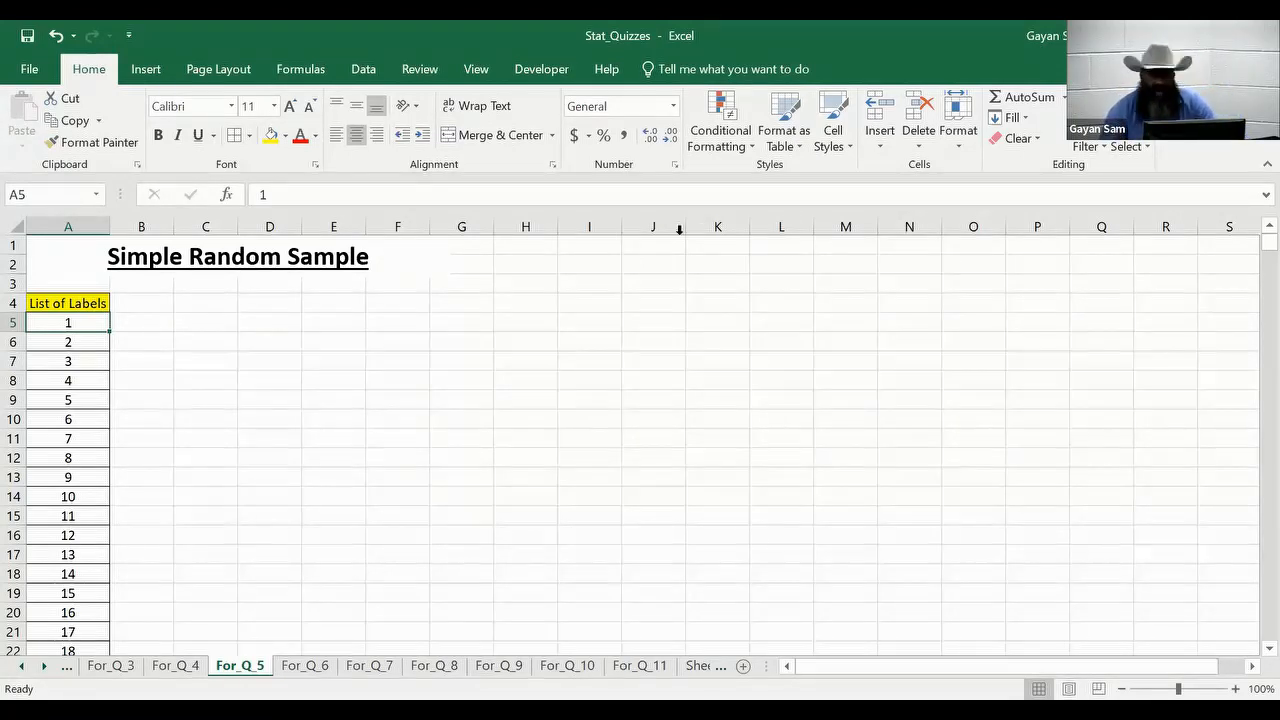
Set up the Random Number Generation analysis tool with 1 variable, 1000 random numbers and a Uniform distribution.
{"action": "left_click", "coordinate": [363, 69]}
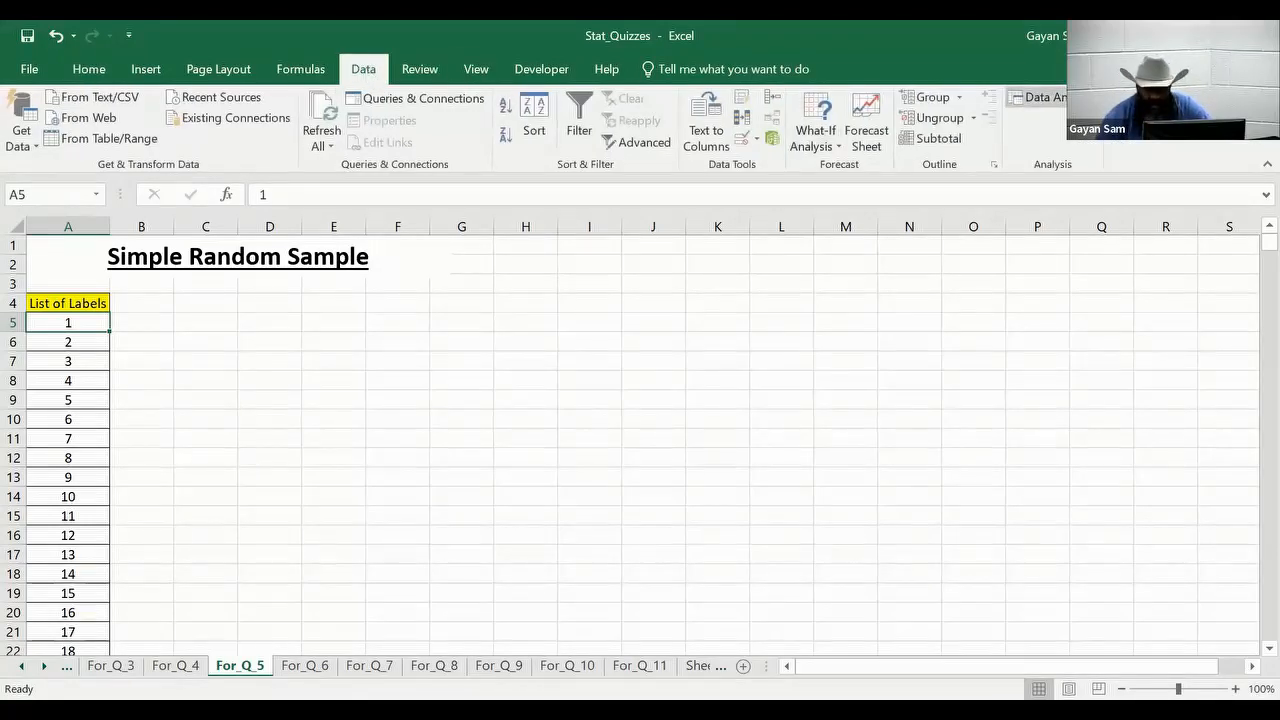
{"action": "left_click", "coordinate": [1040, 97]}
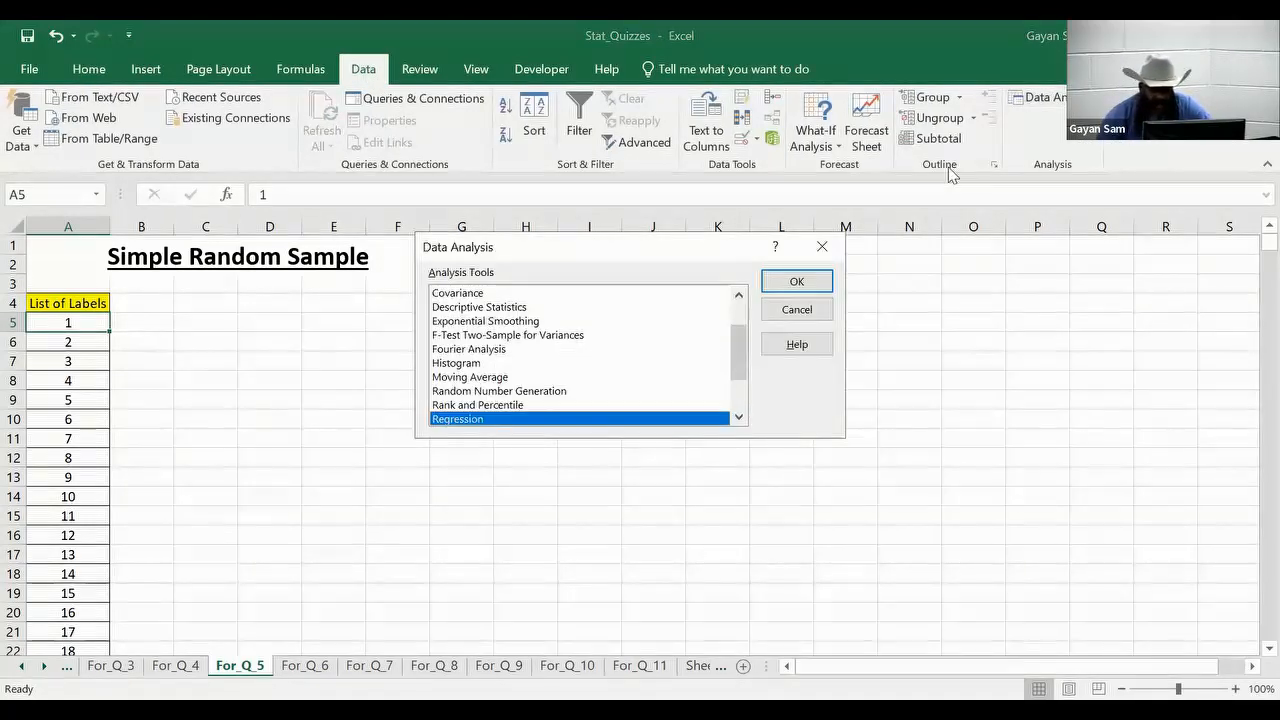
{"action": "scroll", "coordinate": [645, 320], "scroll_direction": "down", "scroll_amount": 1}
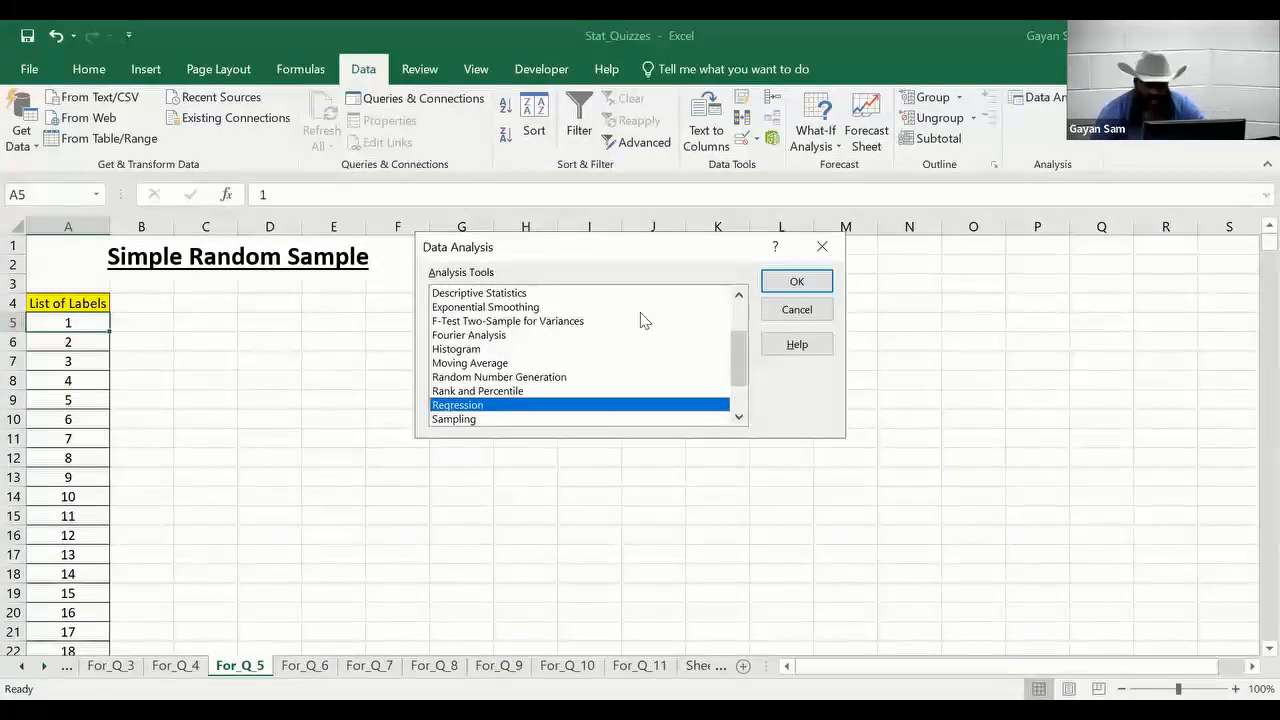
{"action": "left_click", "coordinate": [585, 377]}
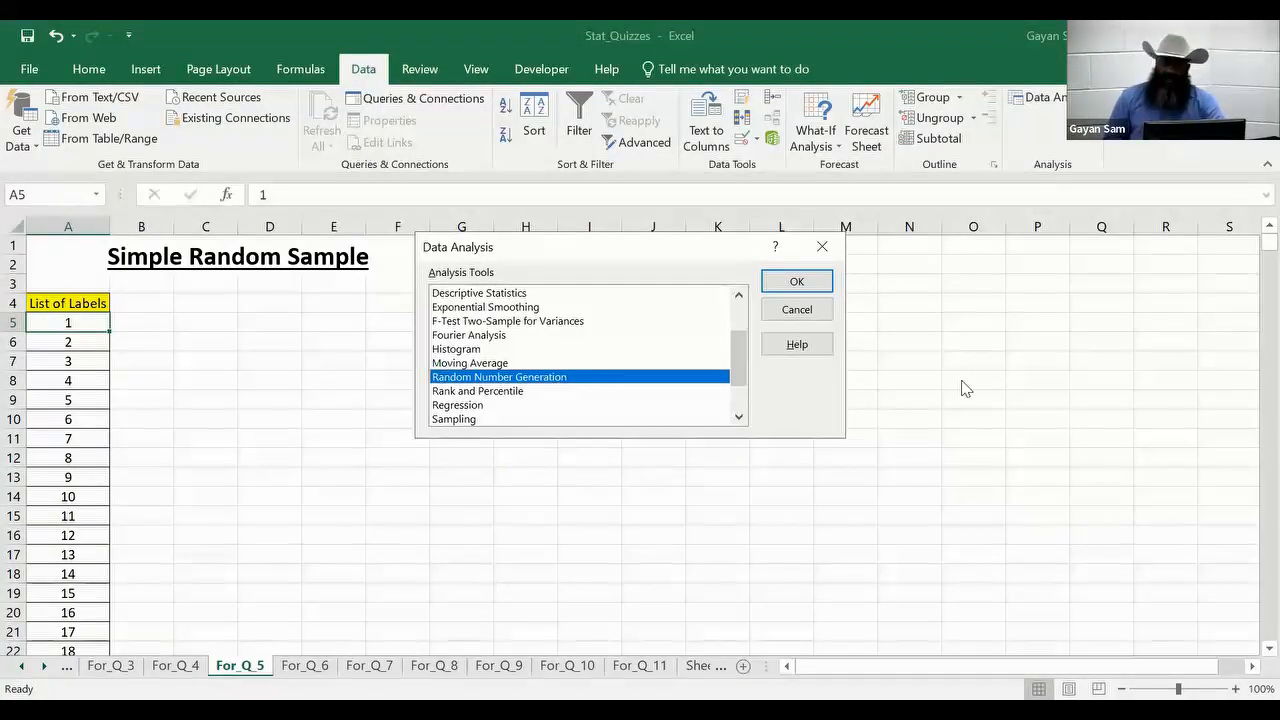
{"action": "left_click", "coordinate": [829, 289]}
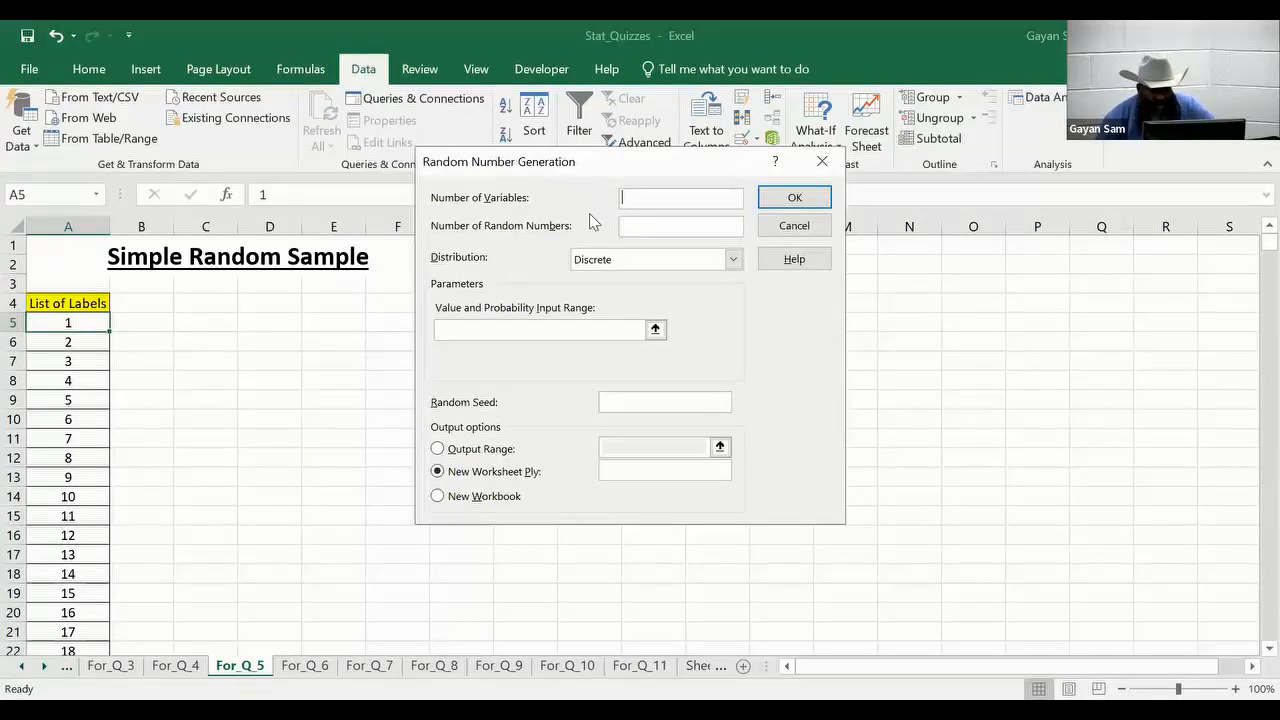
{"action": "type", "text": "1"}
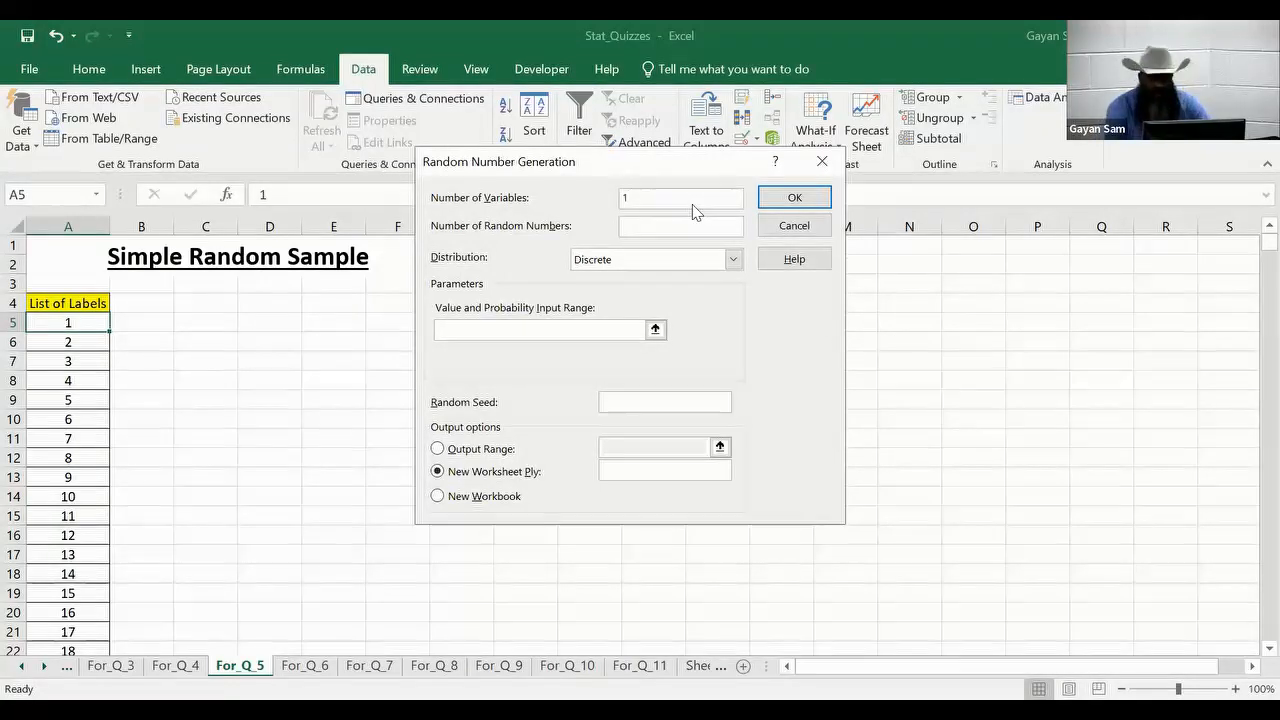
{"action": "left_click", "coordinate": [684, 226]}
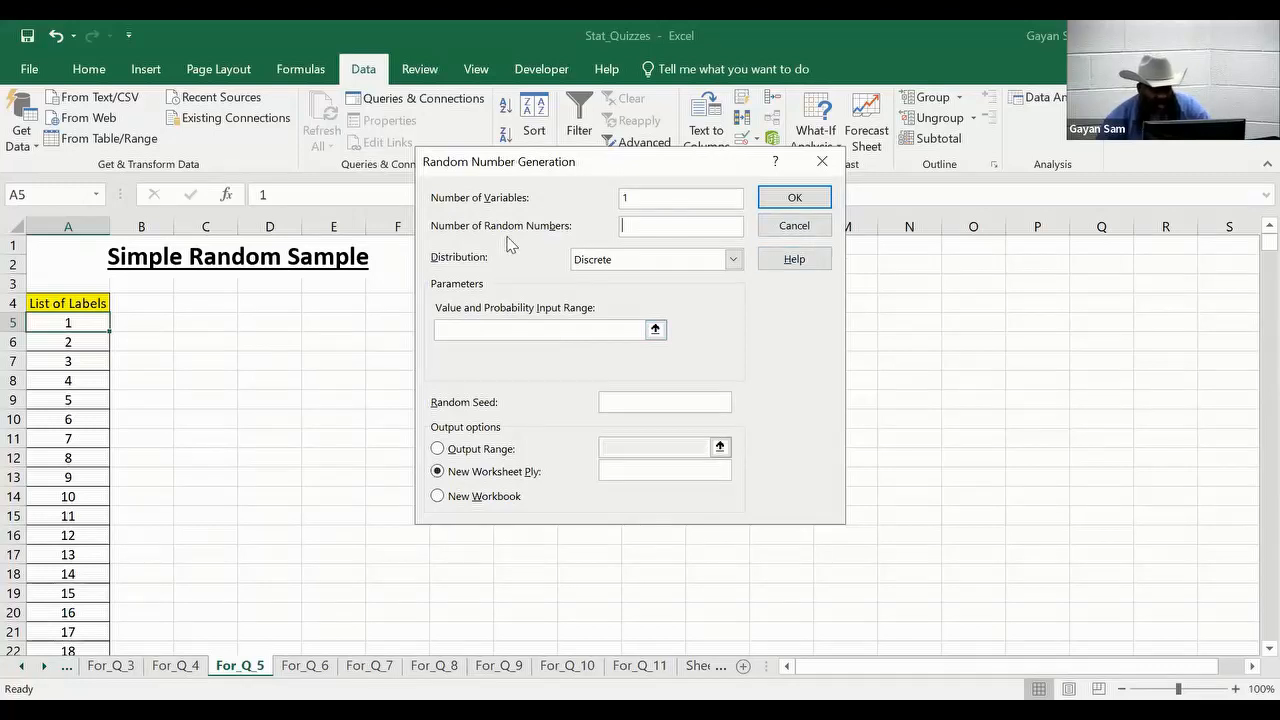
{"action": "type", "text": "1000"}
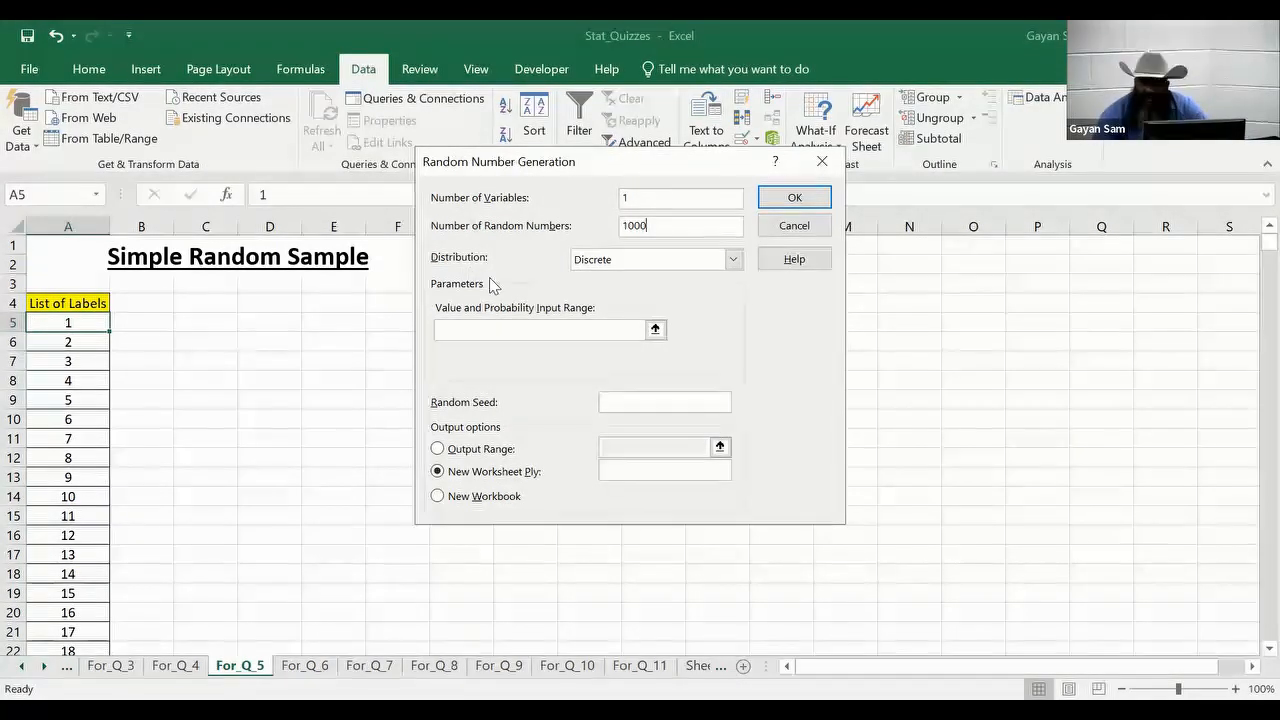
{"action": "left_click", "coordinate": [734, 260]}
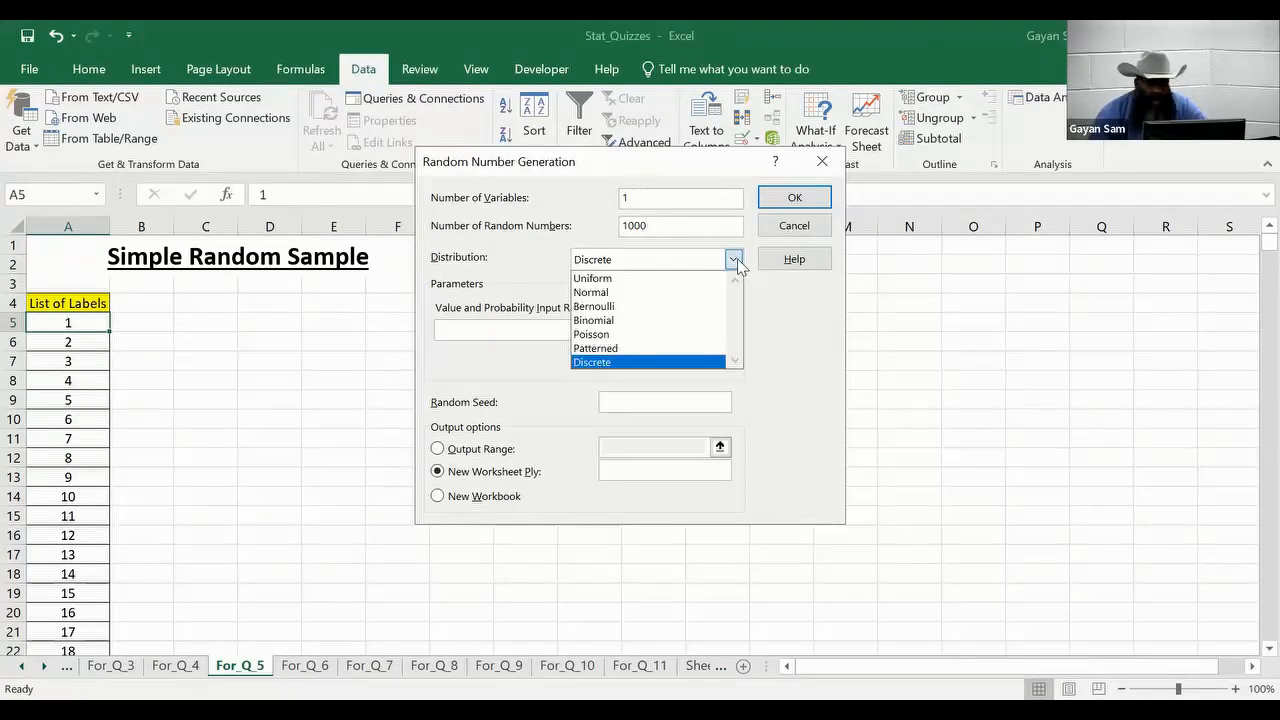
{"action": "left_click", "coordinate": [668, 279]}
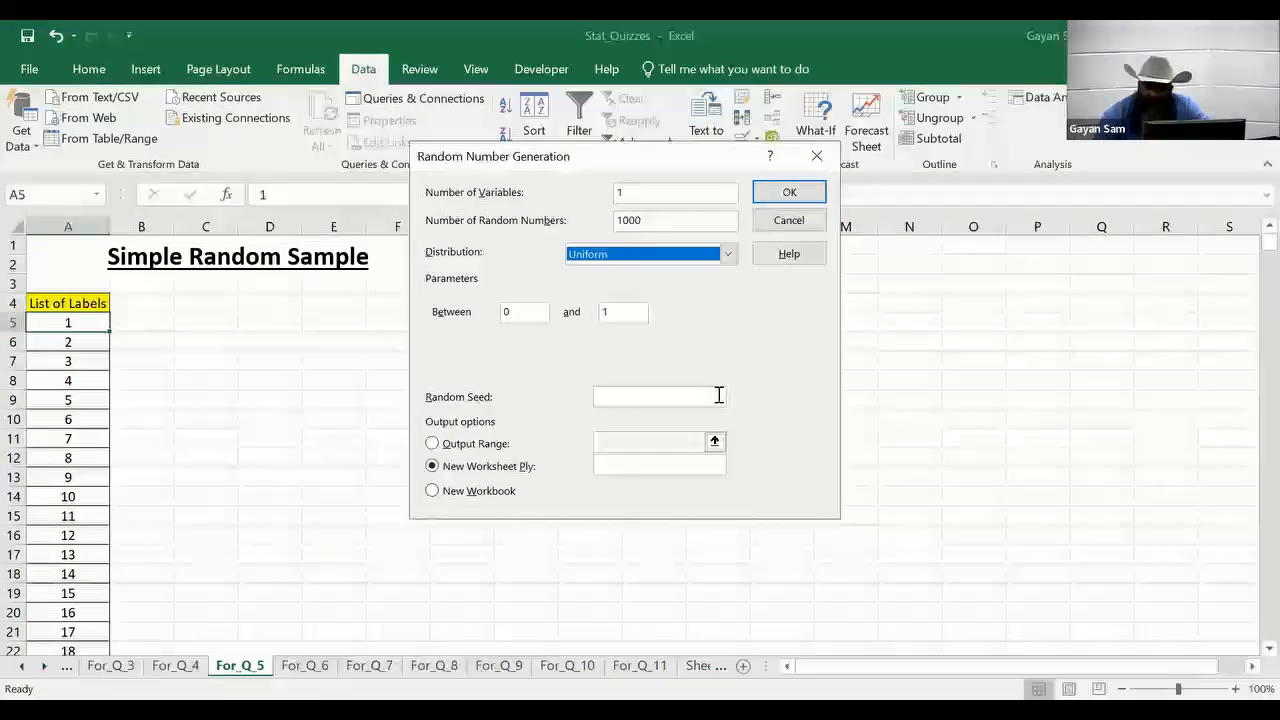
Leave the random seed blank, set the output range to $B$5 and generate the random numbers.
{"action": "left_click", "coordinate": [674, 396]}
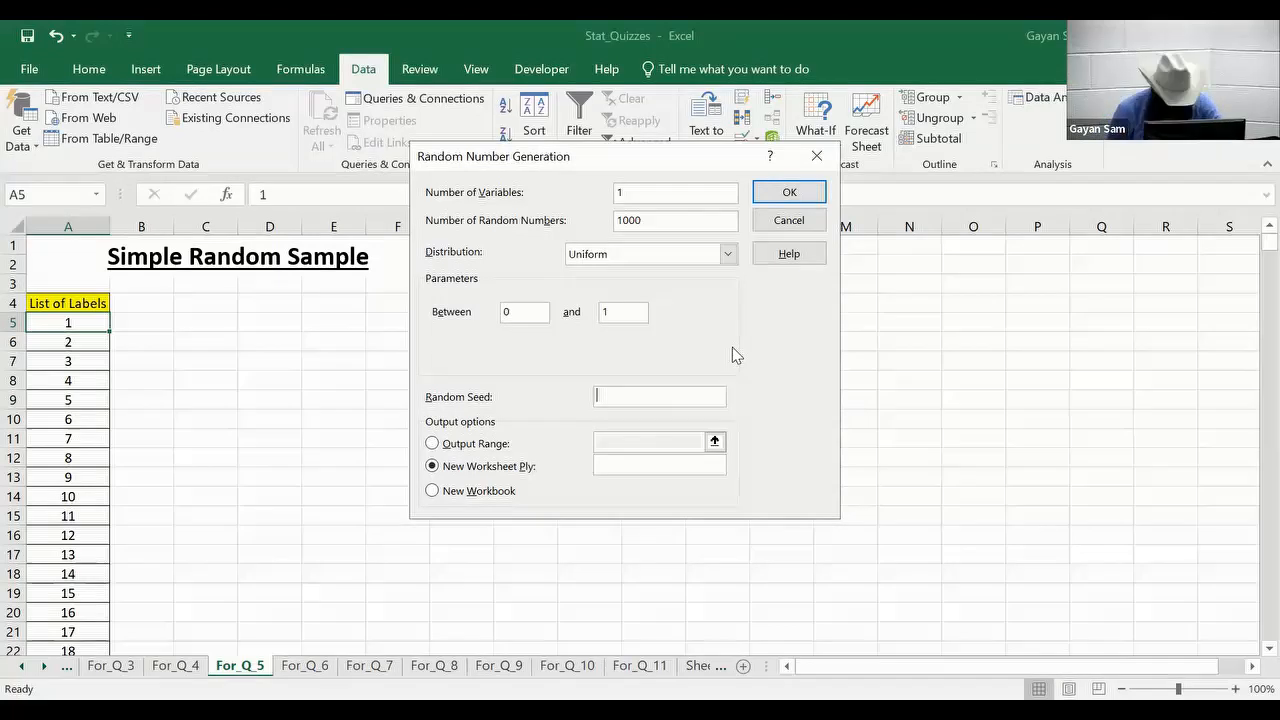
{"action": "type", "text": "123"}
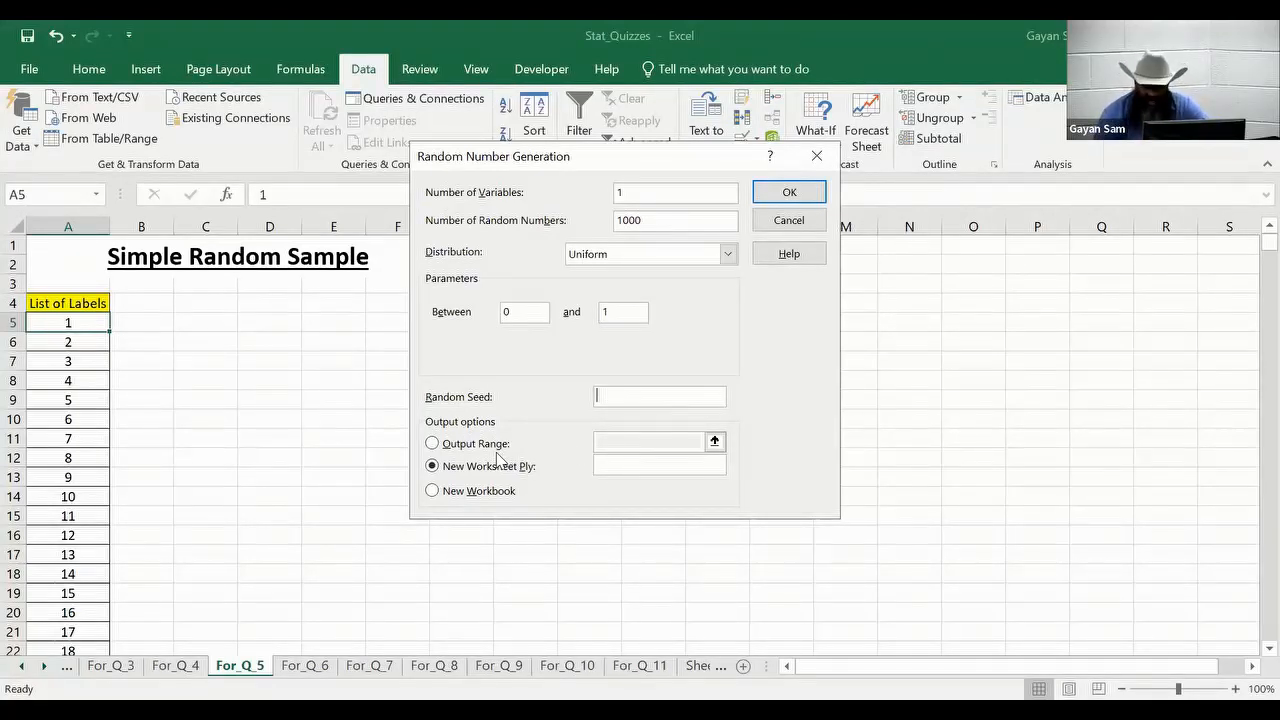
{"action": "left_click", "coordinate": [433, 445]}
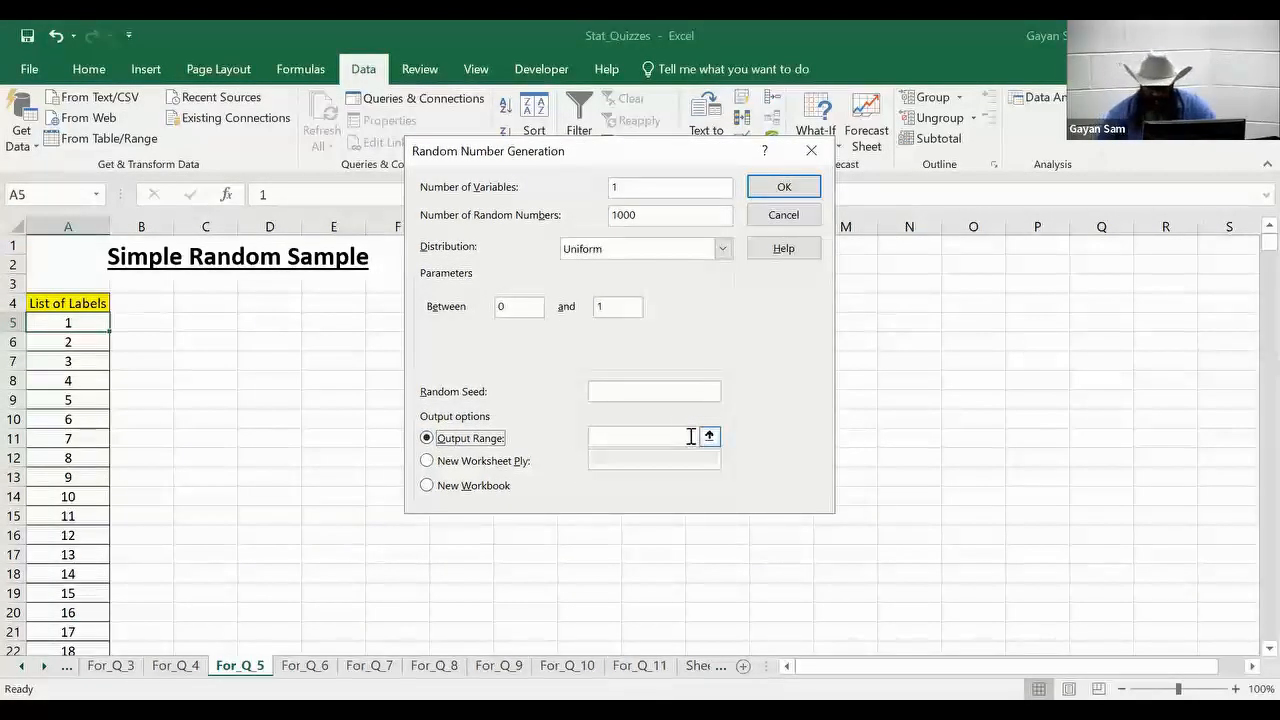
{"action": "left_click", "coordinate": [709, 436]}
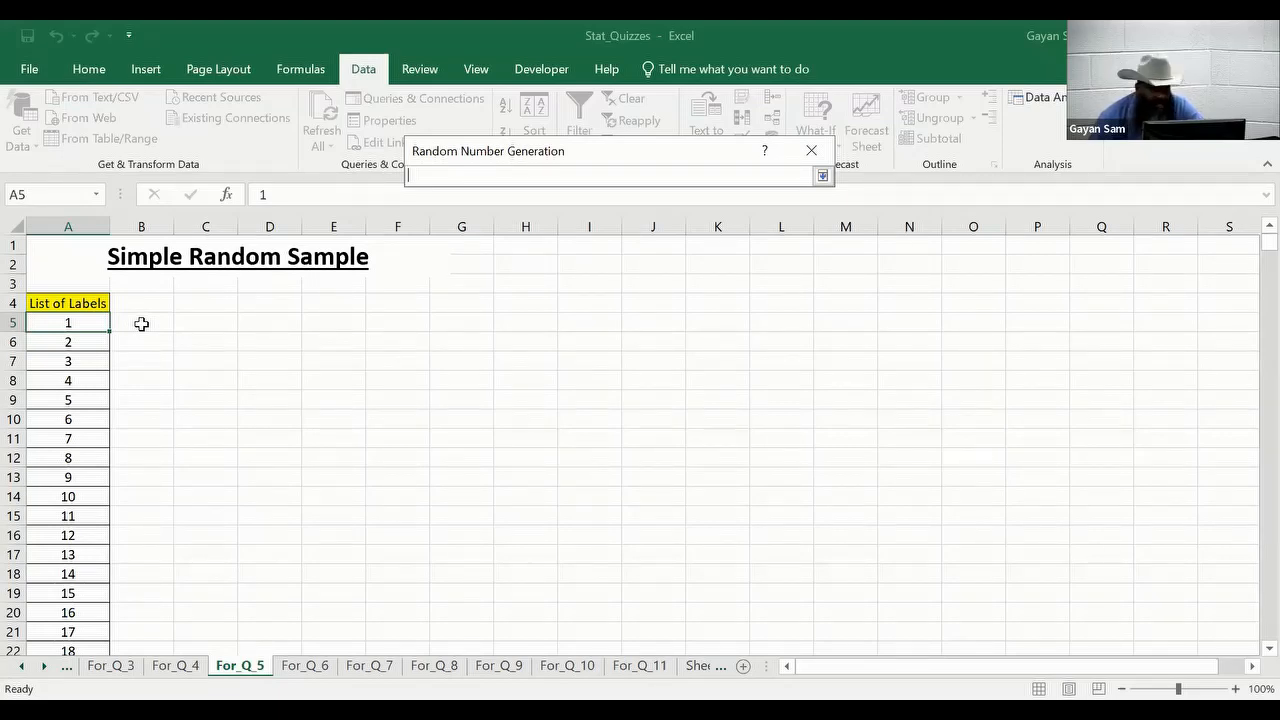
{"action": "left_click", "coordinate": [141, 323]}
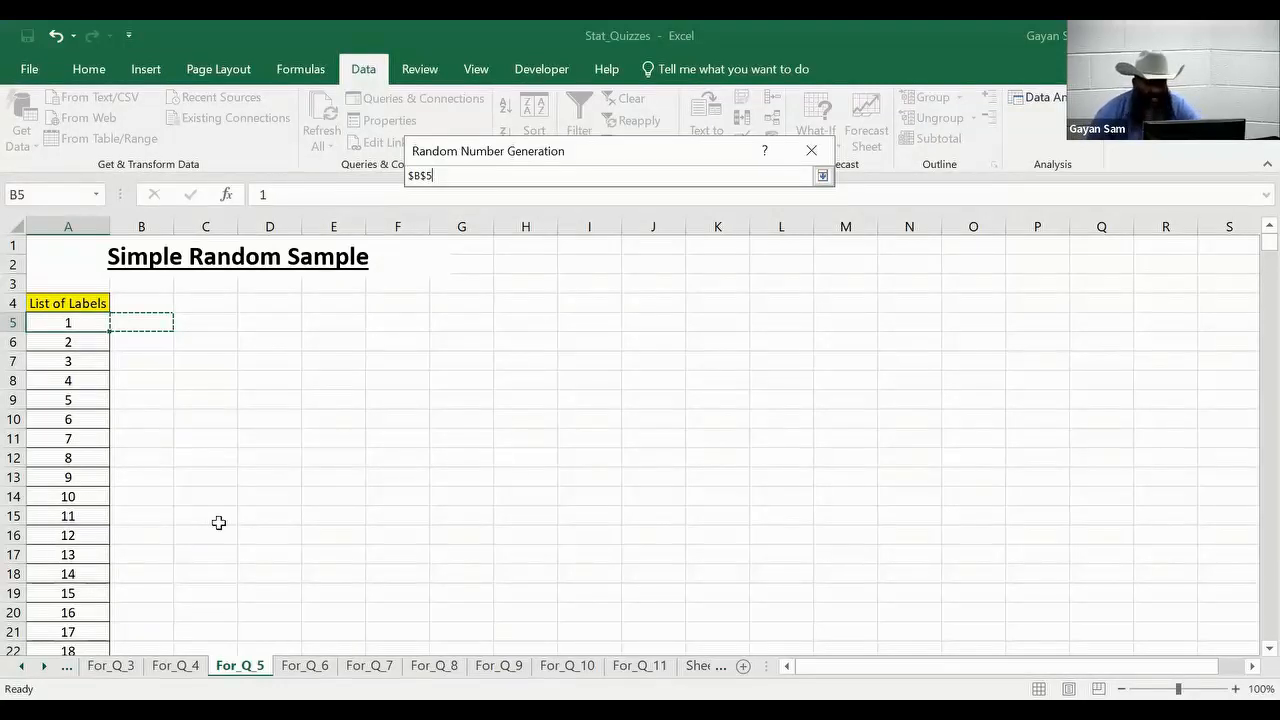
{"action": "left_click", "coordinate": [822, 176]}
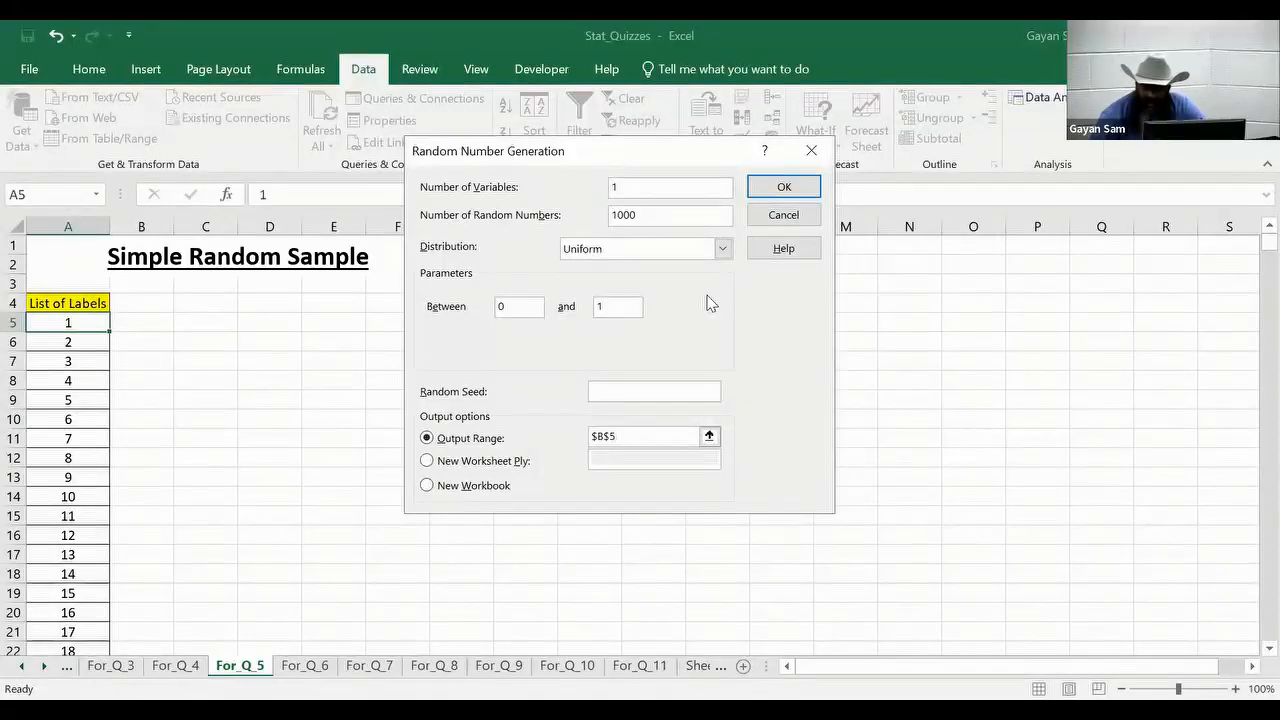
{"action": "left_click", "coordinate": [786, 189]}
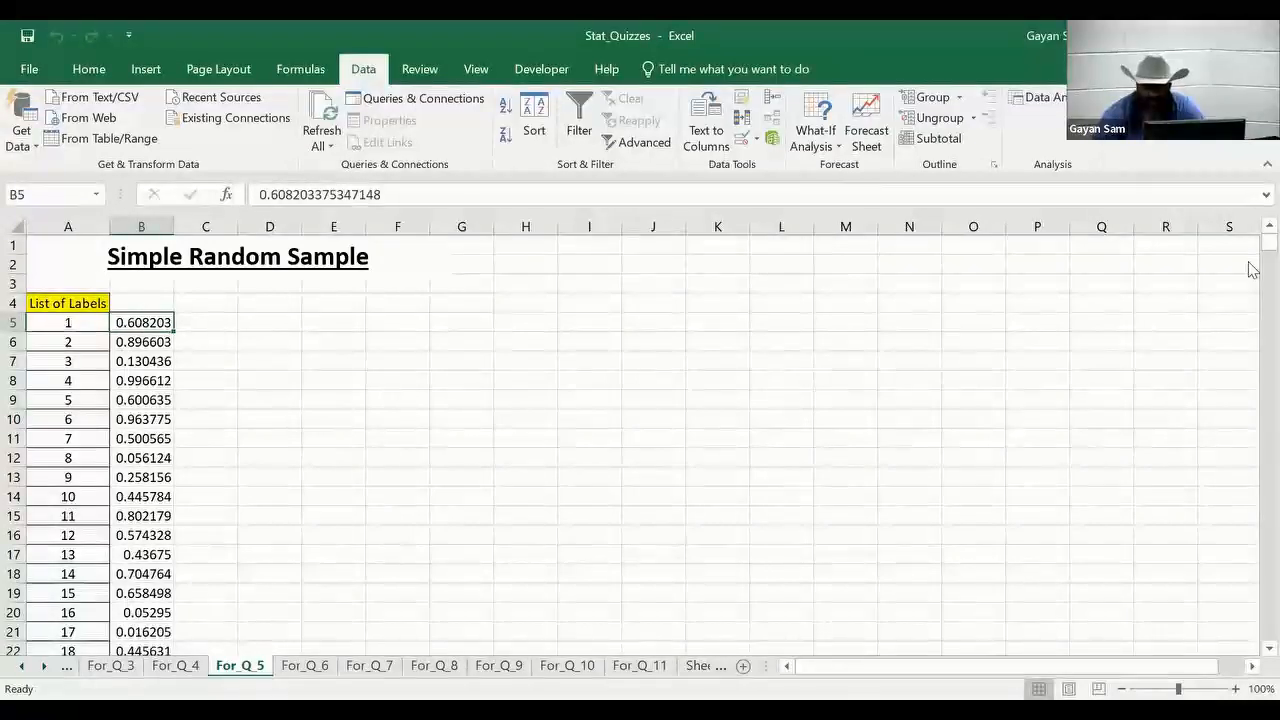
Check that the random numbers reach the last label, and enter the header "Random Num" in B4.
{"action": "left_click_drag", "start_coordinate": [1268, 243], "coordinate": [1252, 654]}
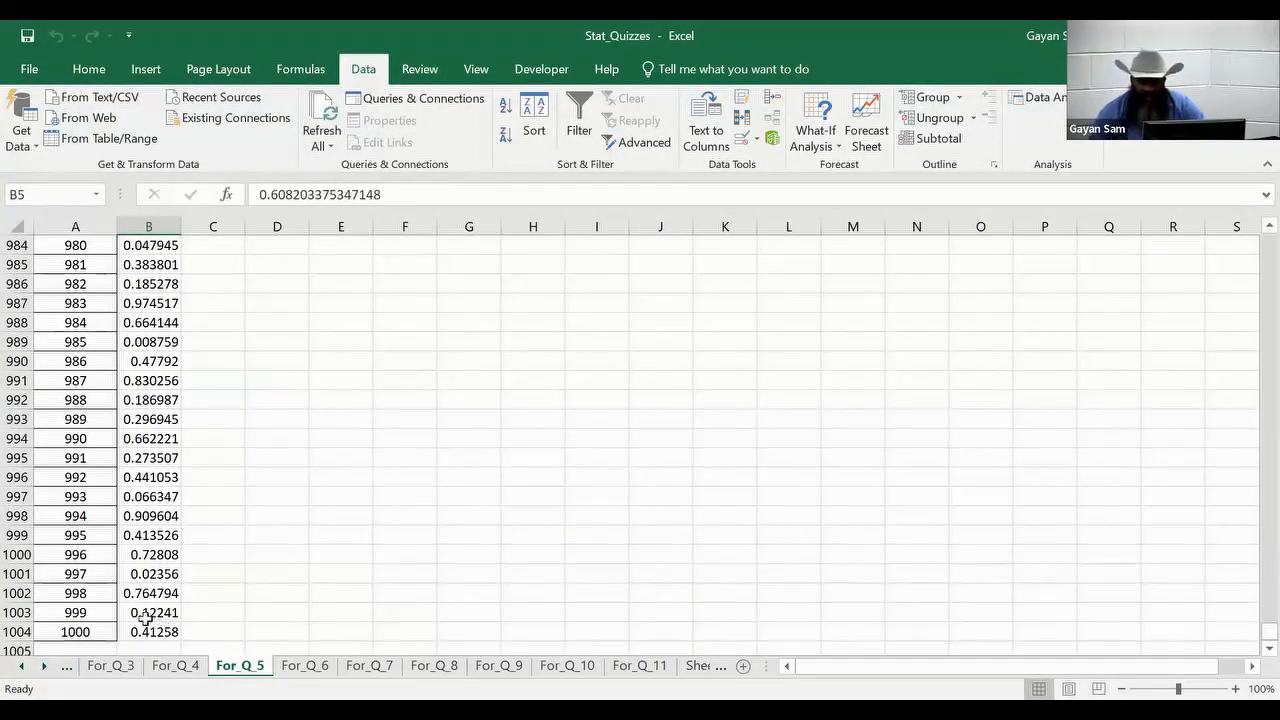
{"action": "left_click_drag", "start_coordinate": [1250, 635], "coordinate": [1252, 208]}
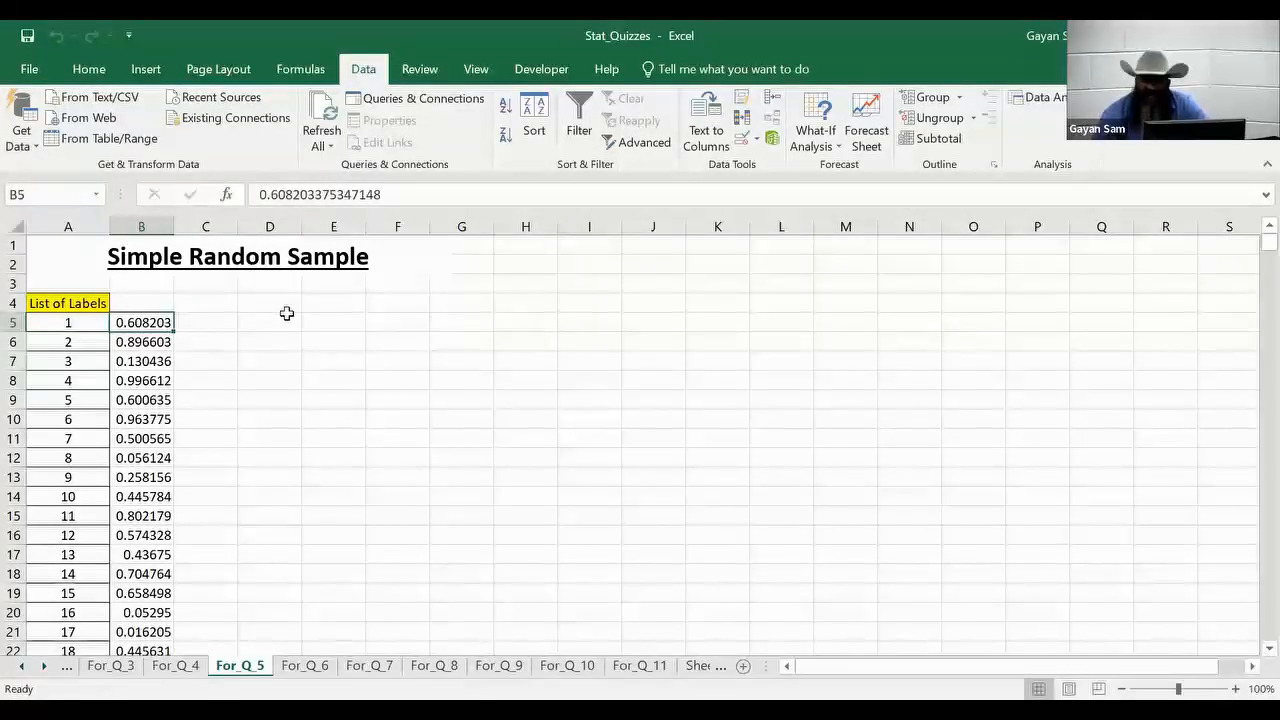
{"action": "left_click", "coordinate": [151, 299]}
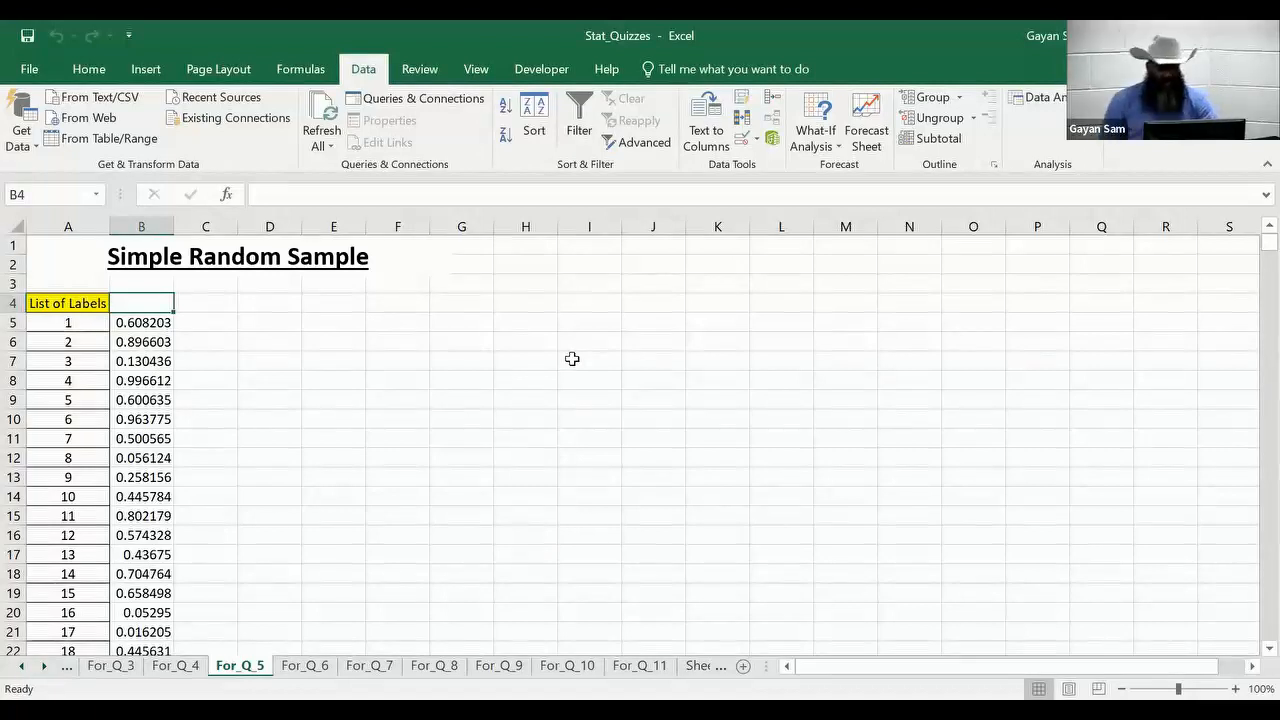
{"action": "type", "text": "Ra"}
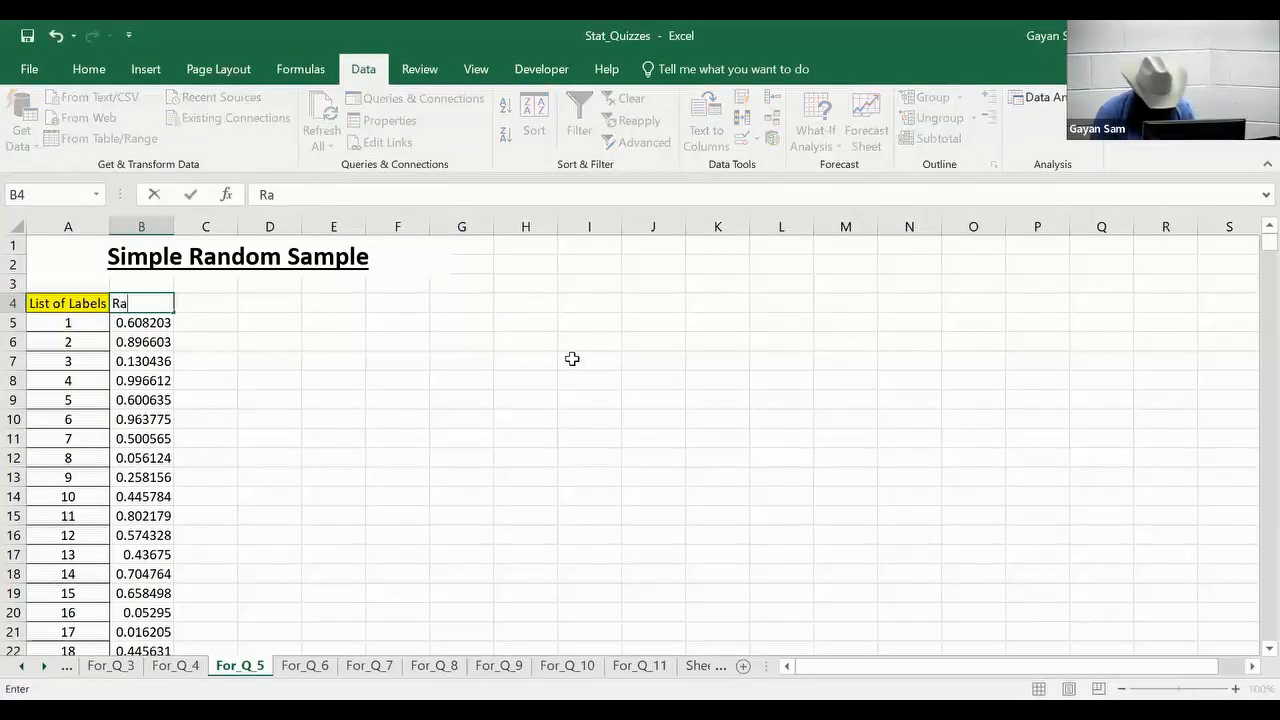
{"action": "type", "text": "ndom Num"}
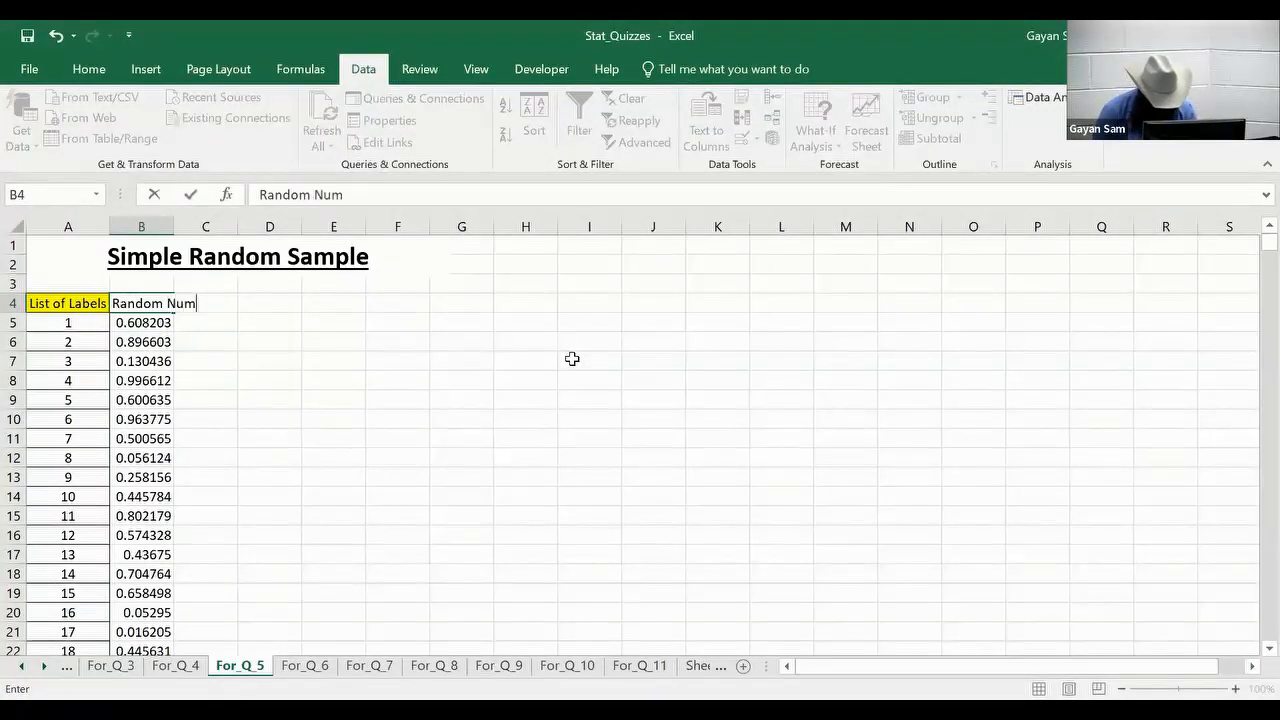
{"action": "key", "text": "Return"}
{"action": "key", "text": "Up"}
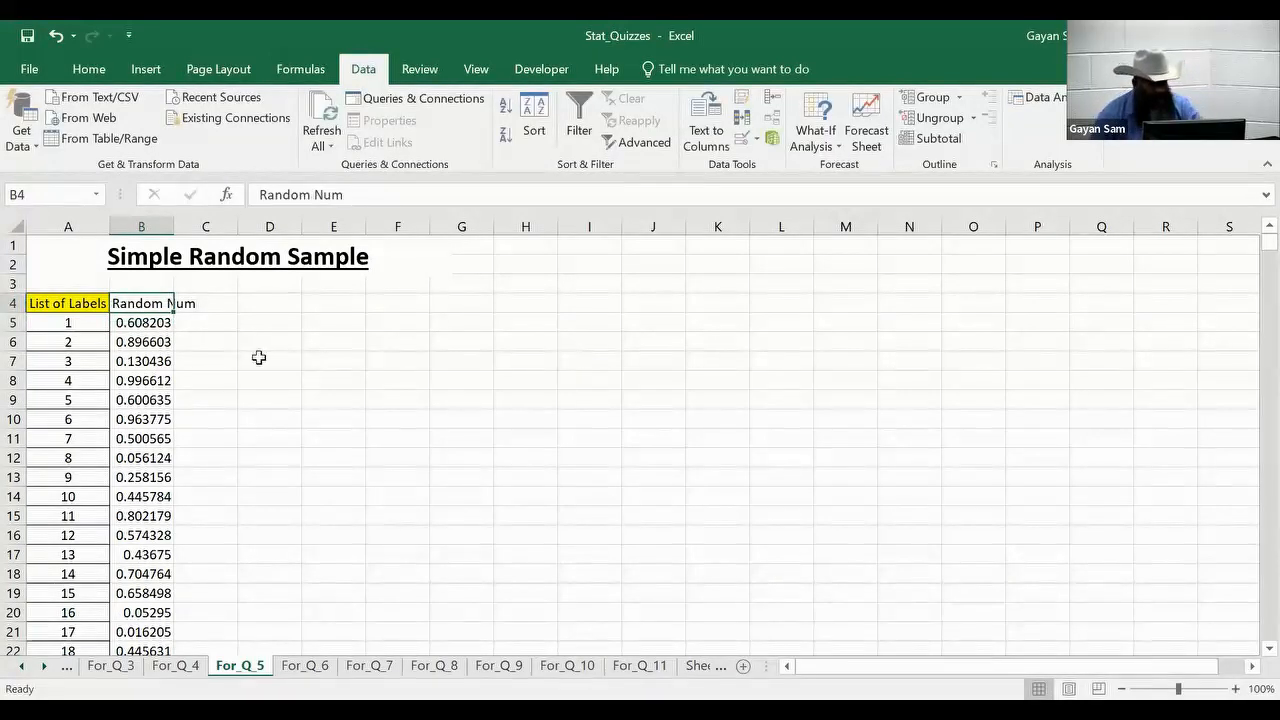
Autofit the width of column B and fill the Random Num header cell B4 with yellow.
{"action": "double_click", "coordinate": [174, 227]}
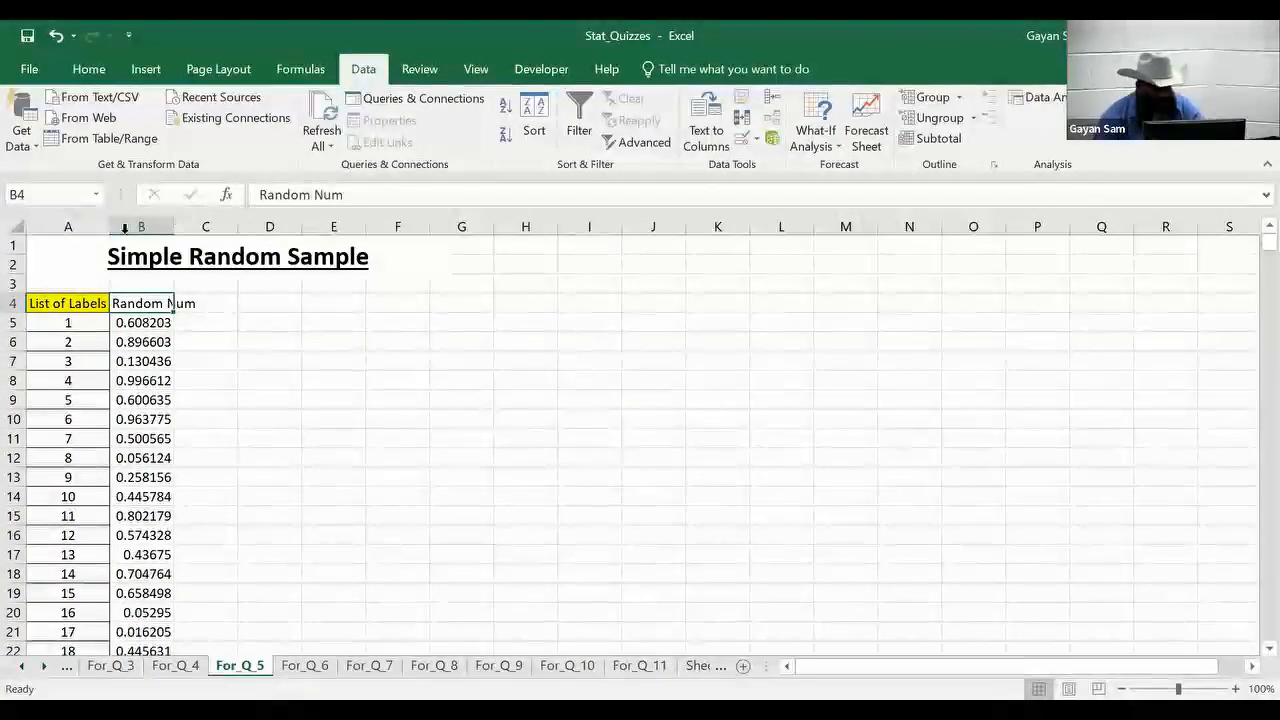
{"action": "left_click", "coordinate": [89, 69]}
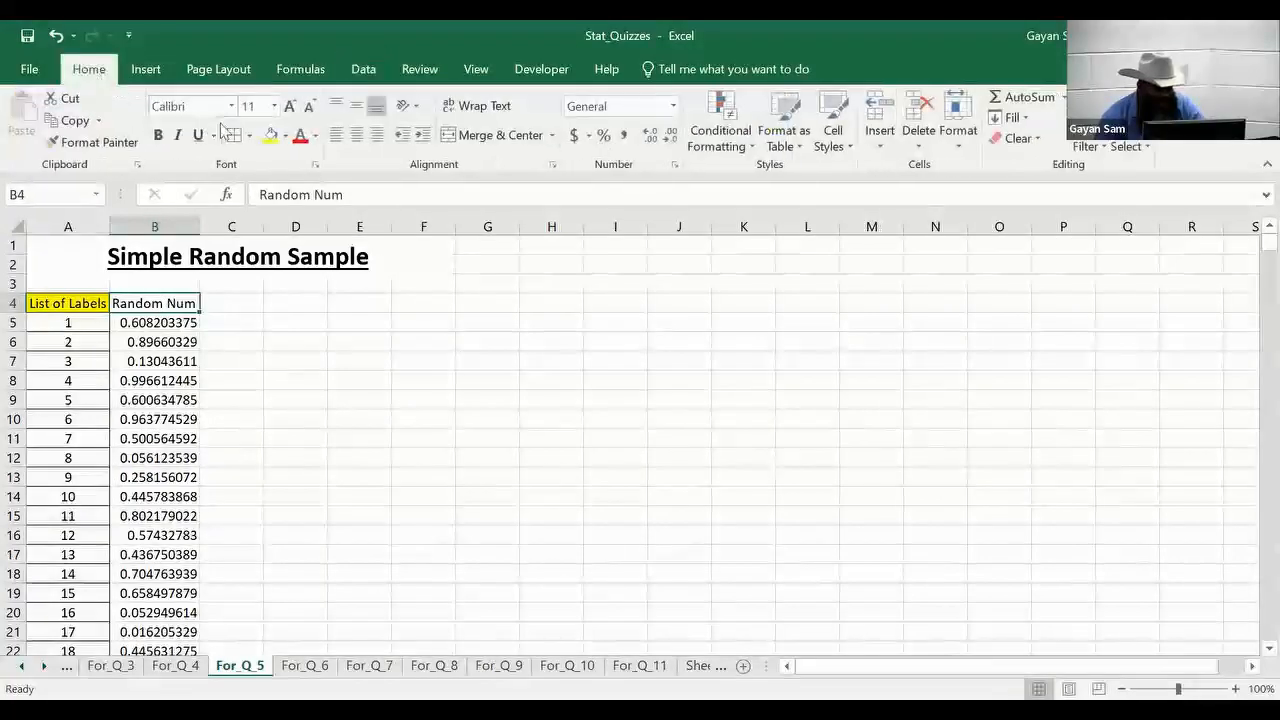
{"action": "left_click", "coordinate": [270, 135]}
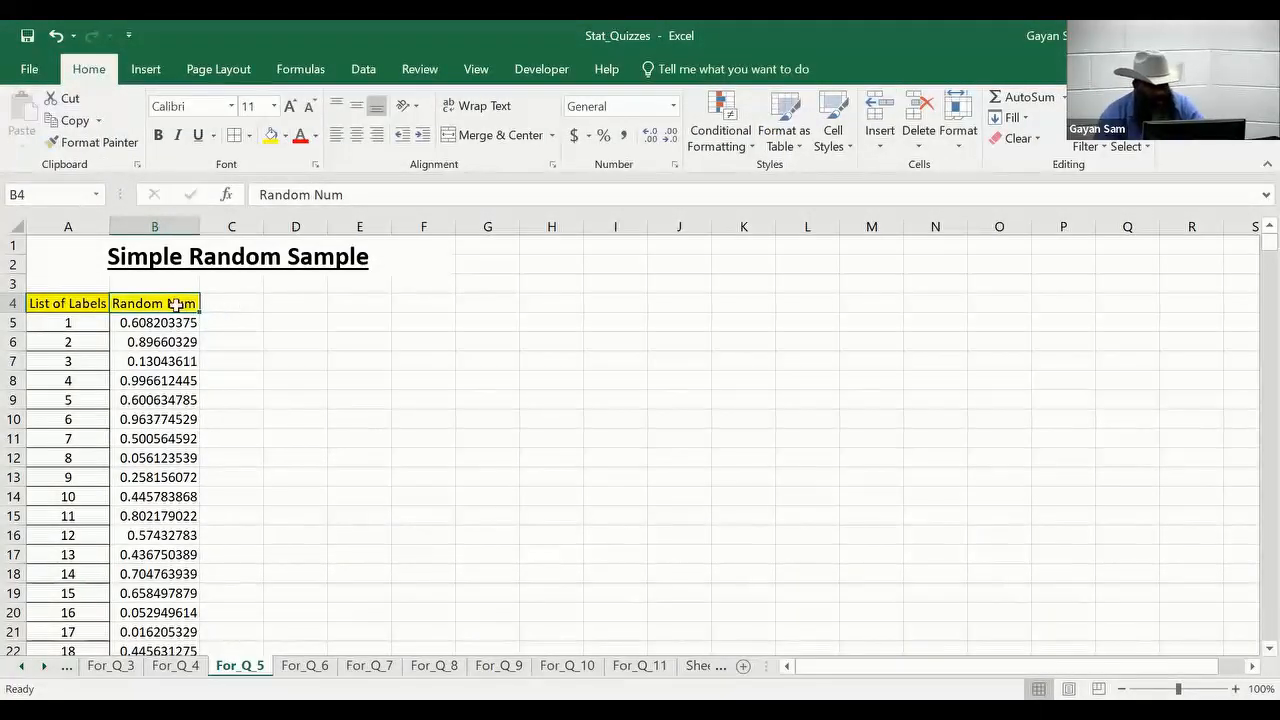
Sort the full table of labels and random numbers, headers included, by Random Num on cell values from smallest to largest.
{"action": "left_click", "coordinate": [92, 304]}
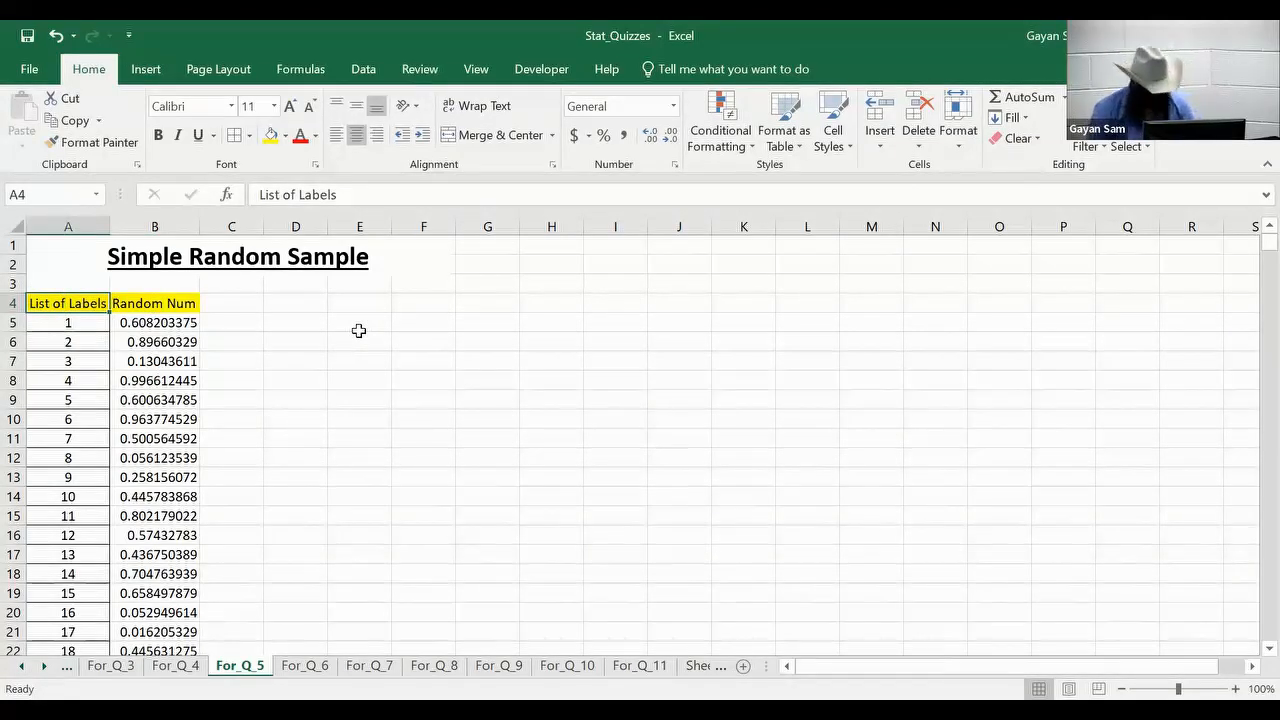
{"action": "key", "text": "shift+Right"}
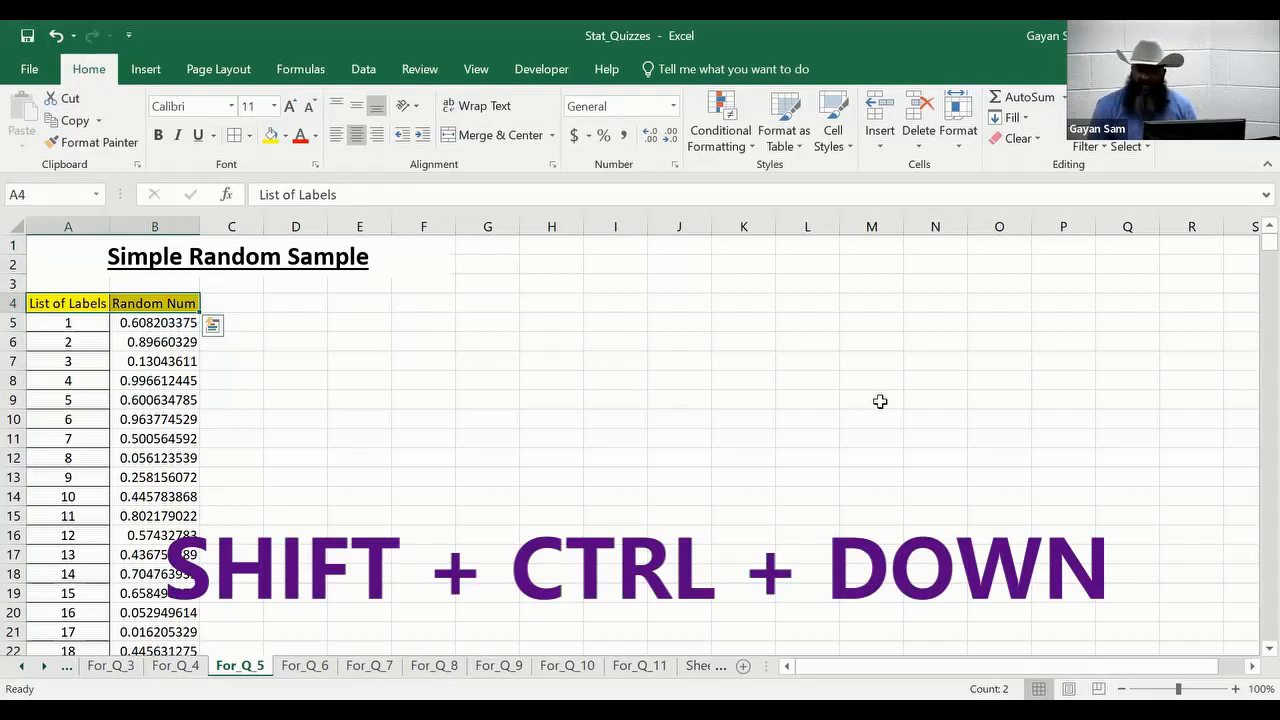
{"action": "key", "text": "ctrl+shift+Down"}
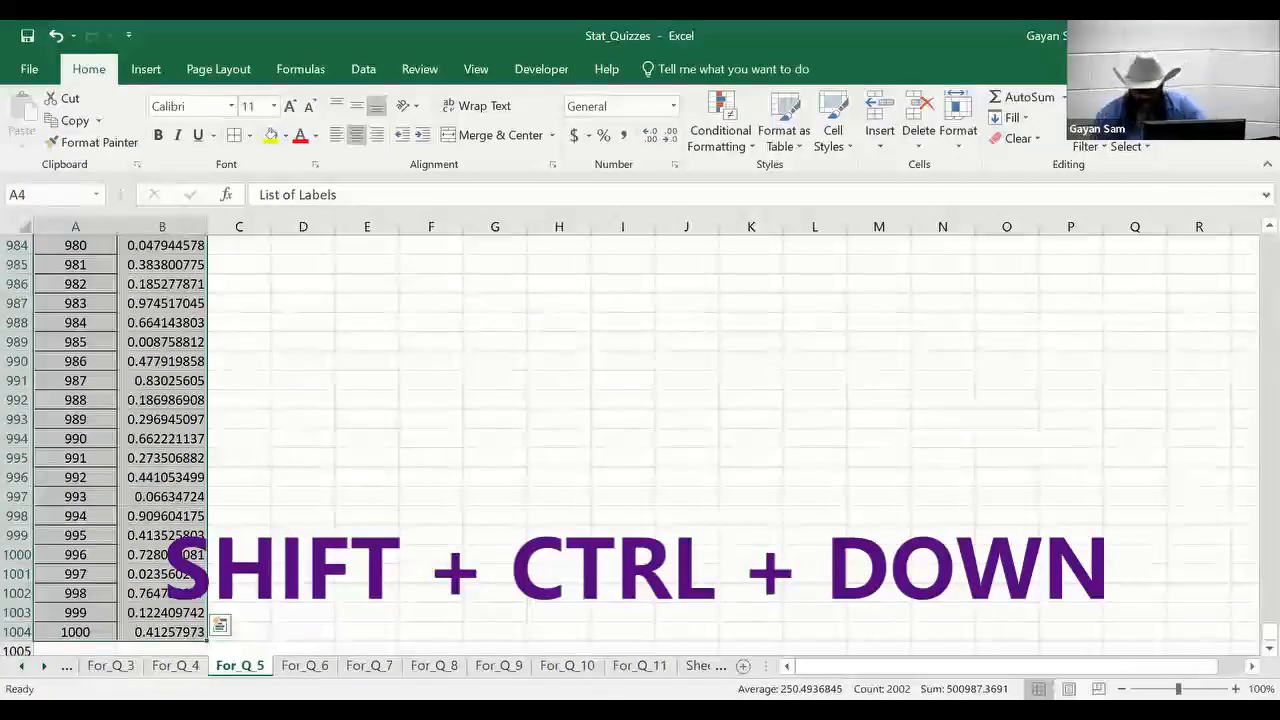
{"action": "left_click_drag", "start_coordinate": [1269, 631], "coordinate": [1250, 245]}
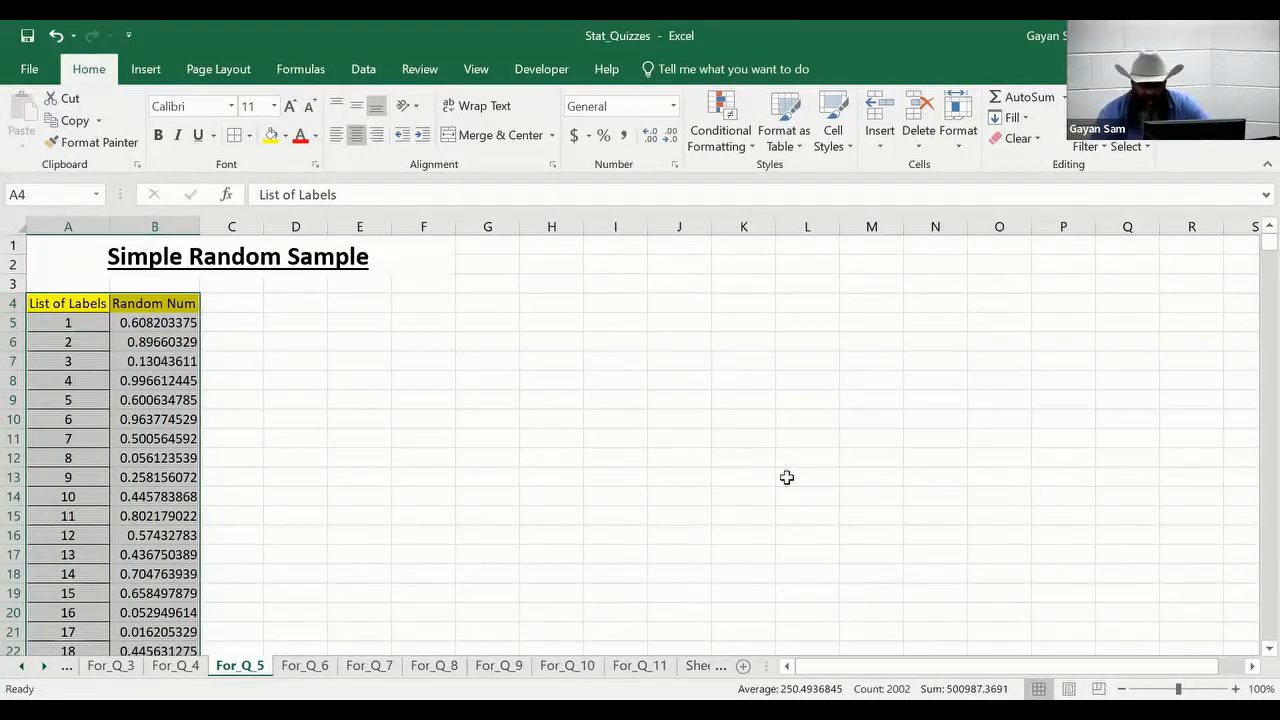
{"action": "left_click", "coordinate": [1106, 148]}
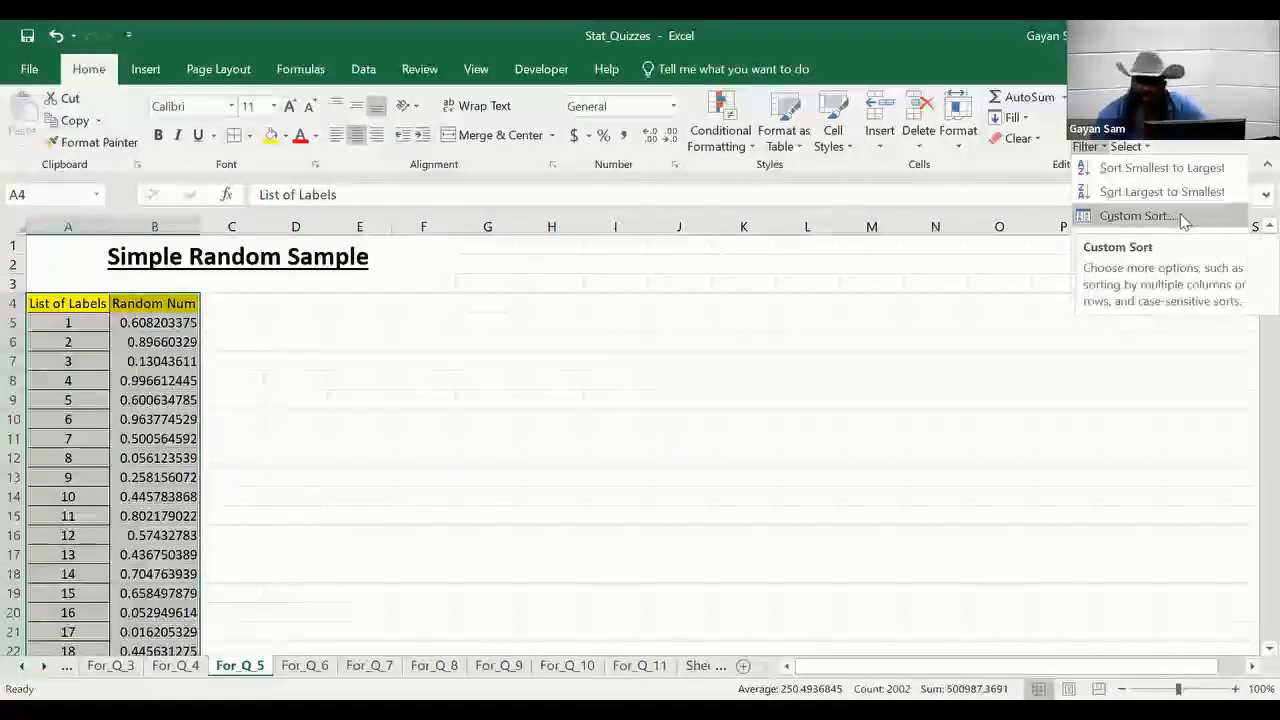
{"action": "left_click", "coordinate": [1186, 218]}
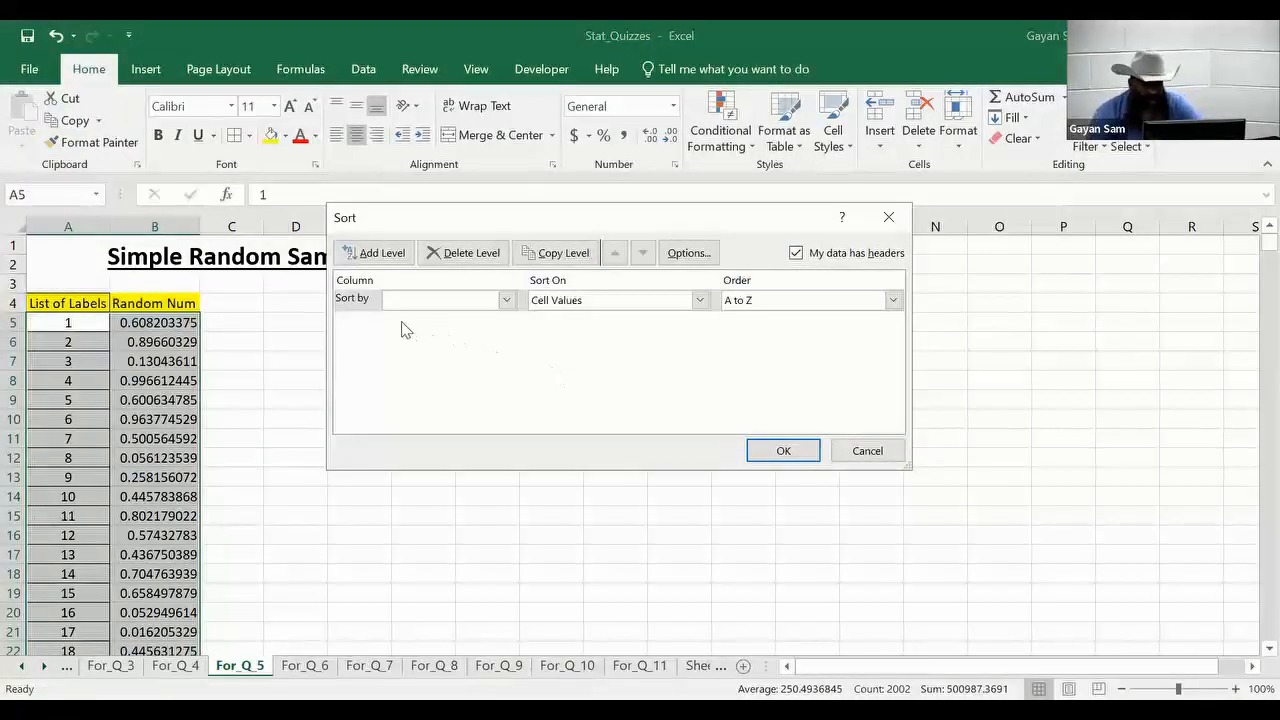
{"action": "left_click", "coordinate": [507, 301]}
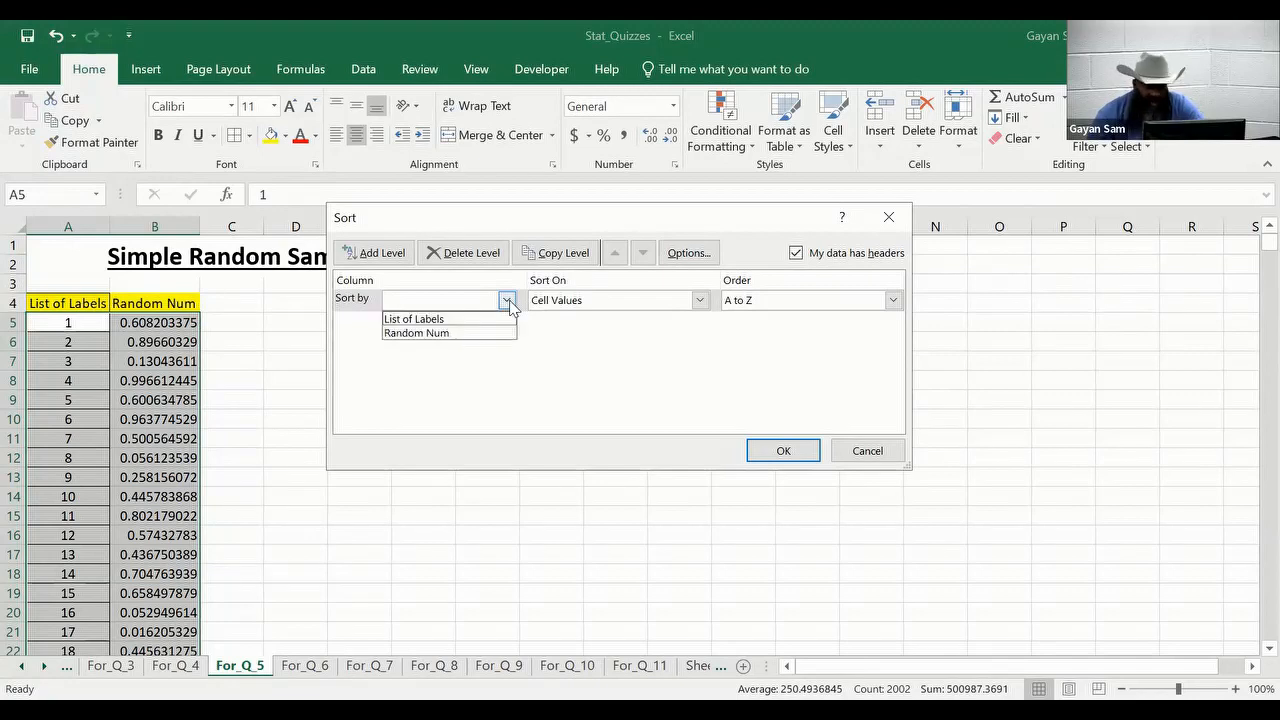
{"action": "left_click", "coordinate": [468, 335]}
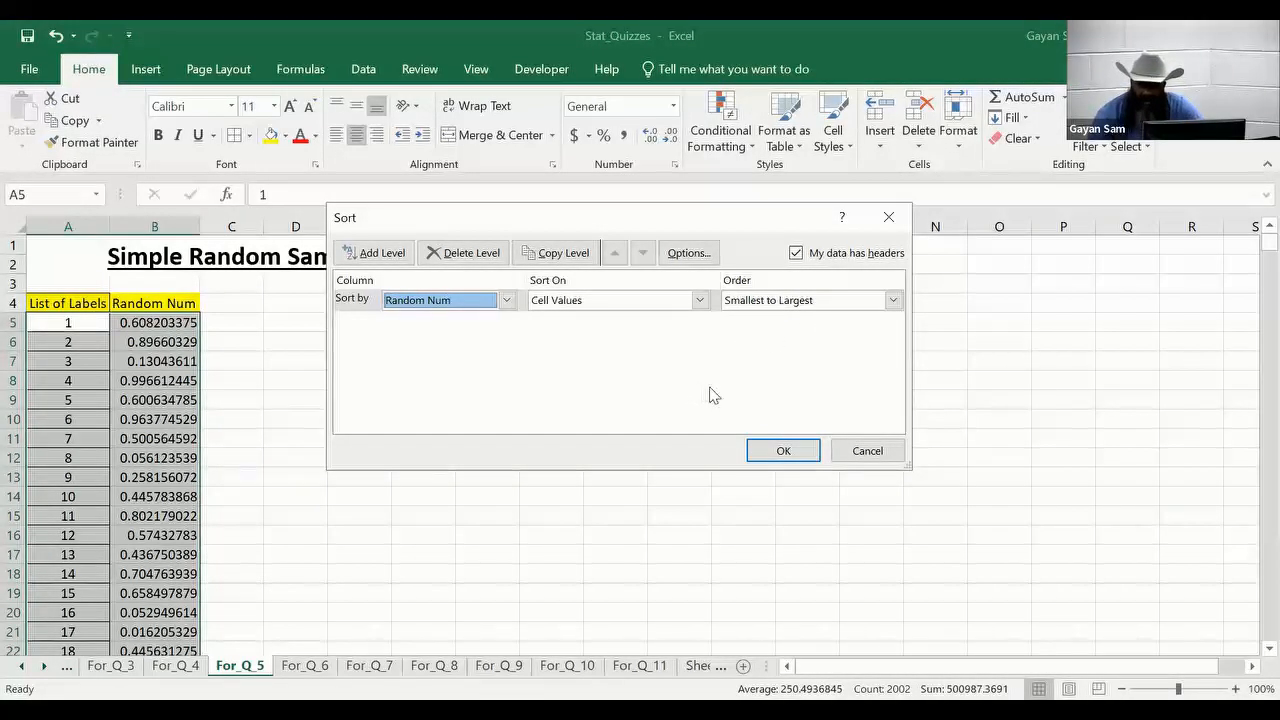
{"action": "left_click", "coordinate": [800, 450]}
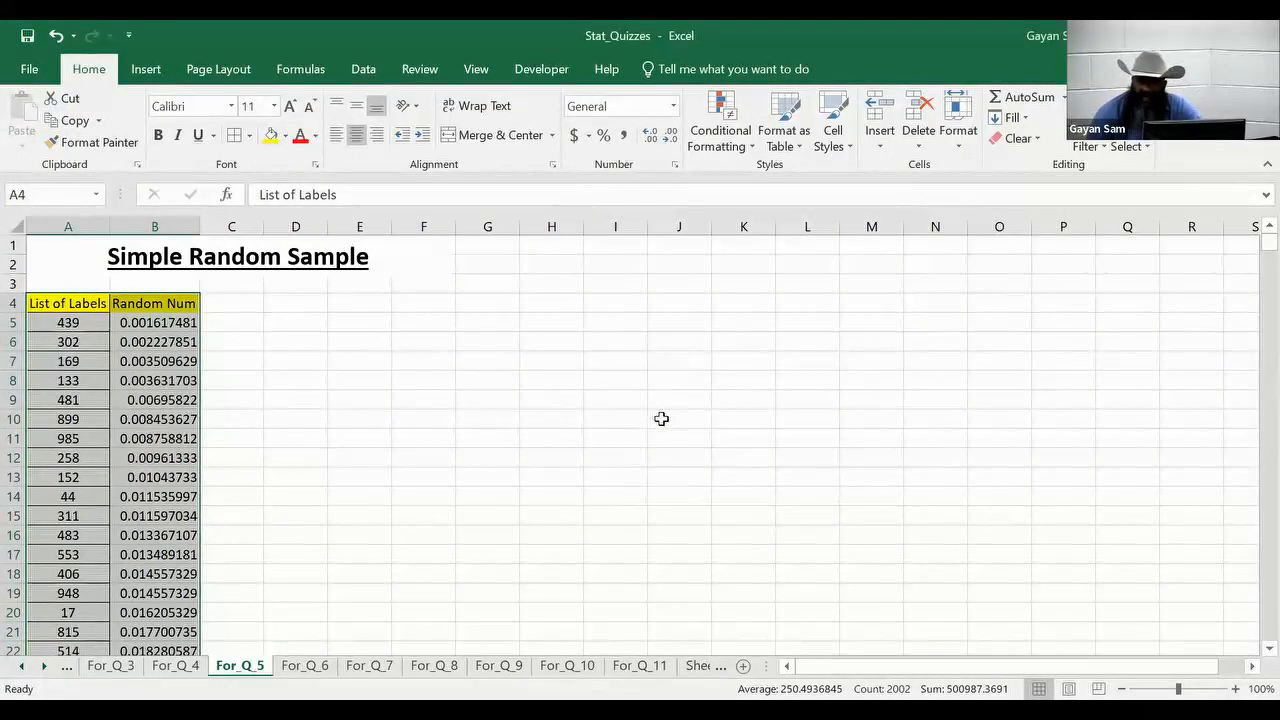
Select the first ten labels of the sorted list, A5:A14, as the random sample.
{"action": "left_click", "coordinate": [178, 322]}
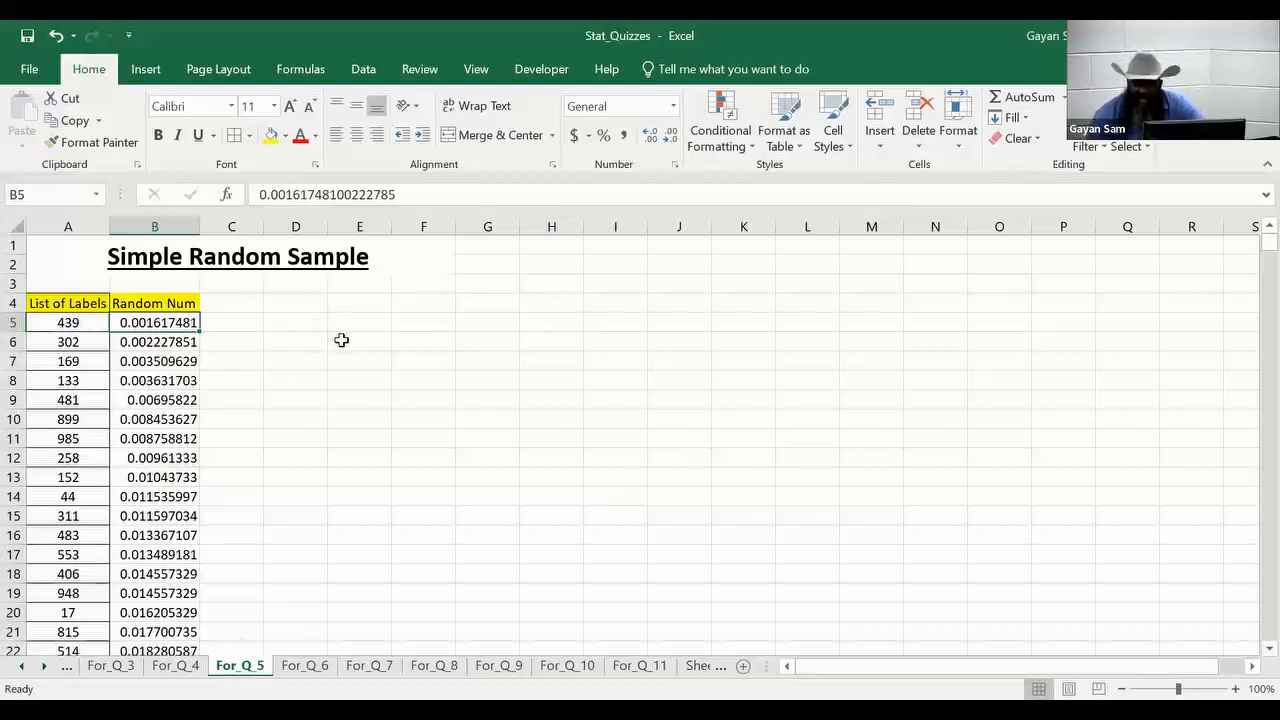
{"action": "left_click", "coordinate": [80, 324]}
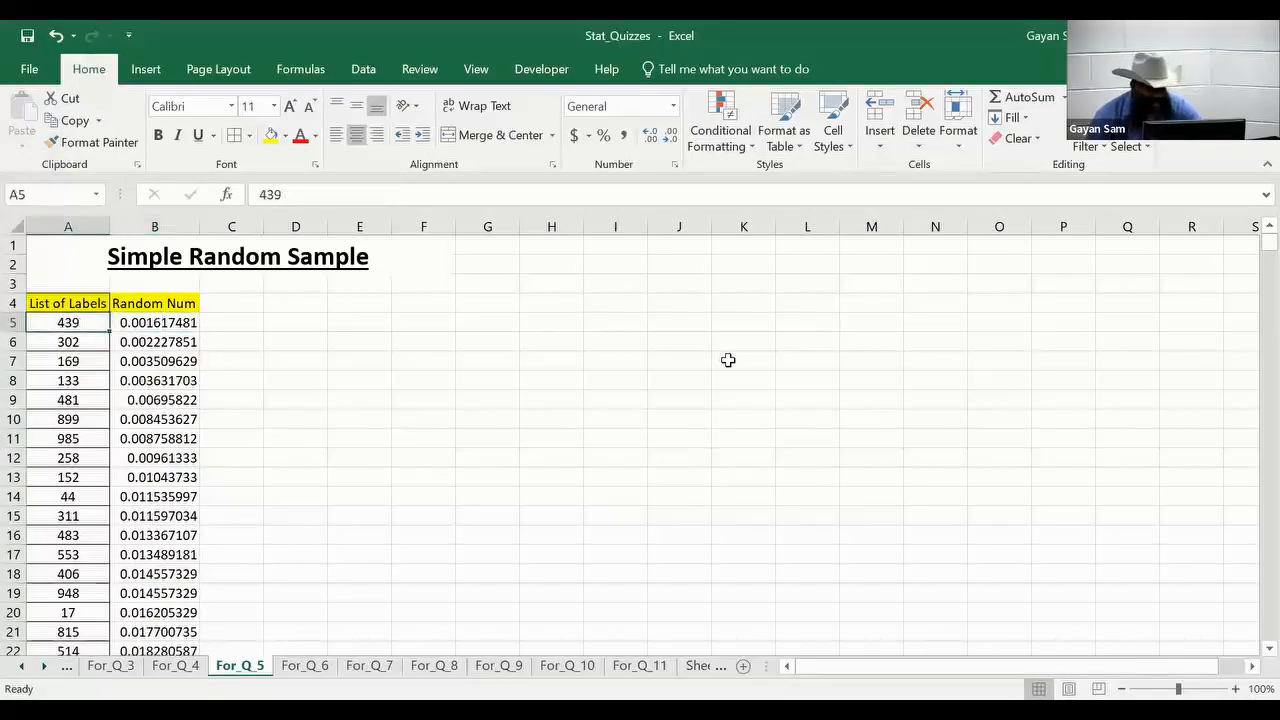
{"action": "key", "text": "shift+Down"}
{"action": "key", "text": "shift+Down"}
{"action": "key", "text": "shift+Down"}
{"action": "key", "text": "shift+Down"}
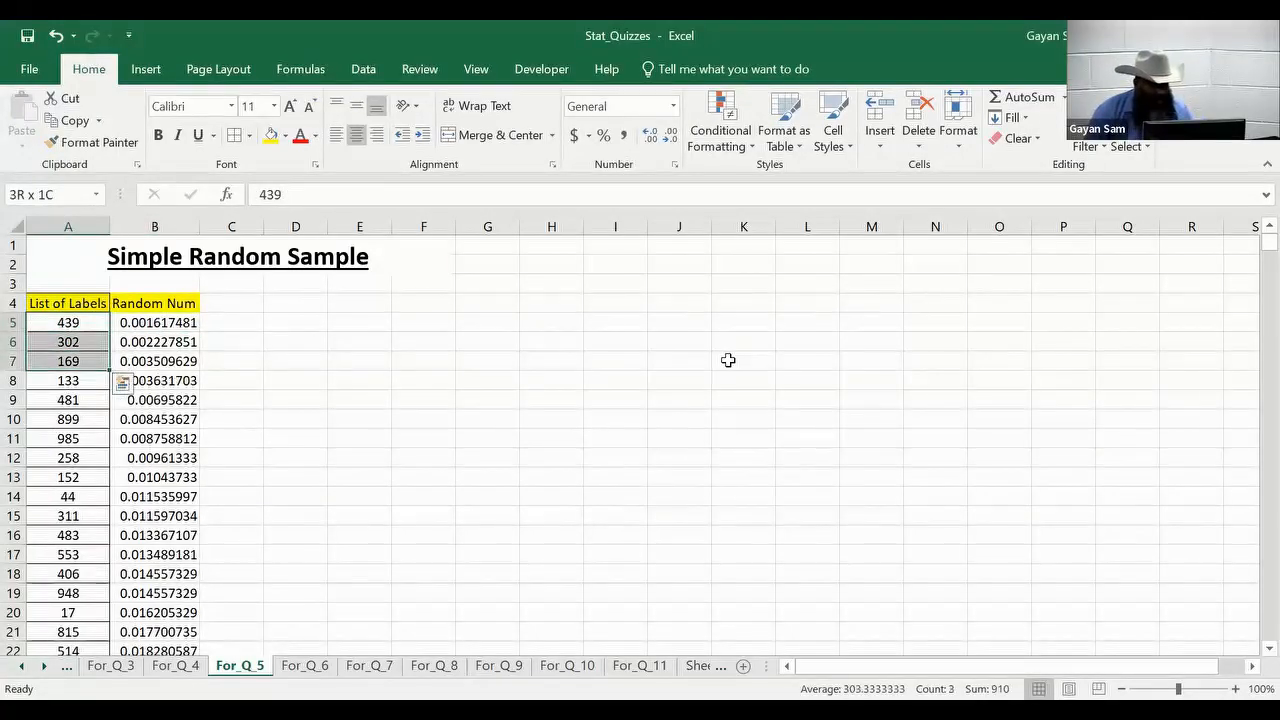
{"action": "key", "text": "shift+Down"}
{"action": "key", "text": "shift+Down"}
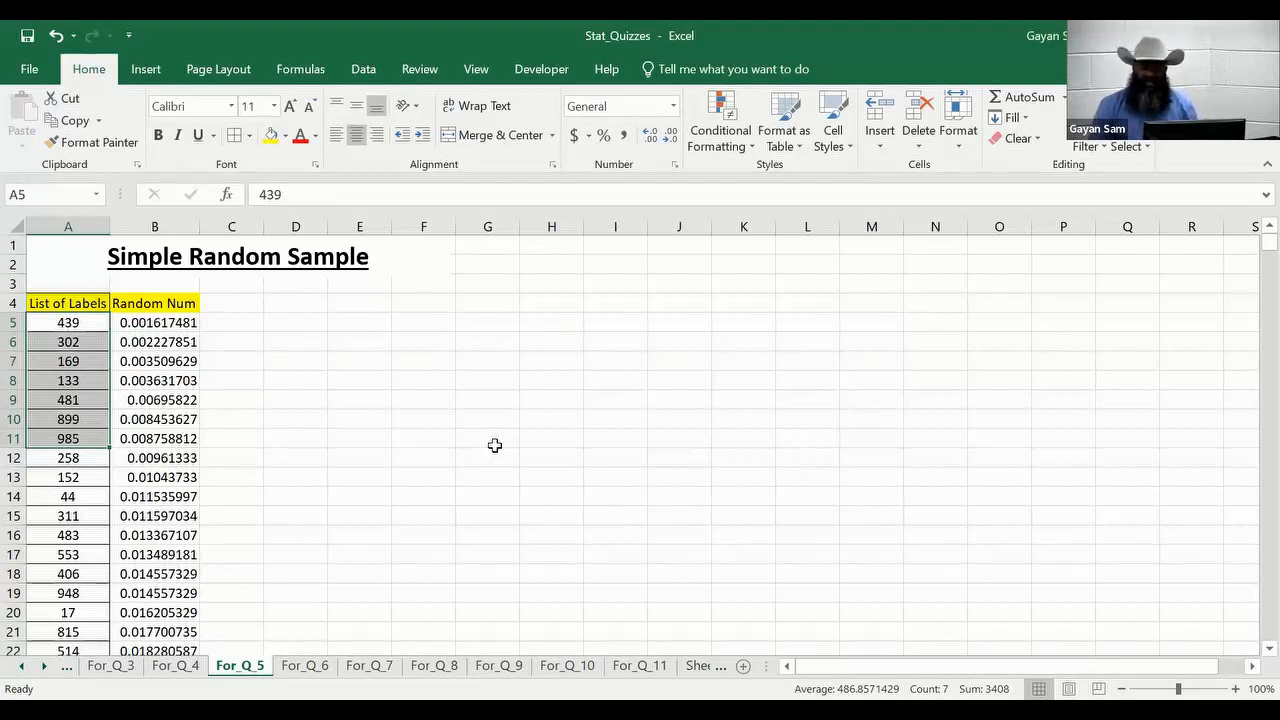
{"action": "key", "text": "shift+Down"}
{"action": "key", "text": "shift+Down"}
{"action": "key", "text": "shift+Down"}
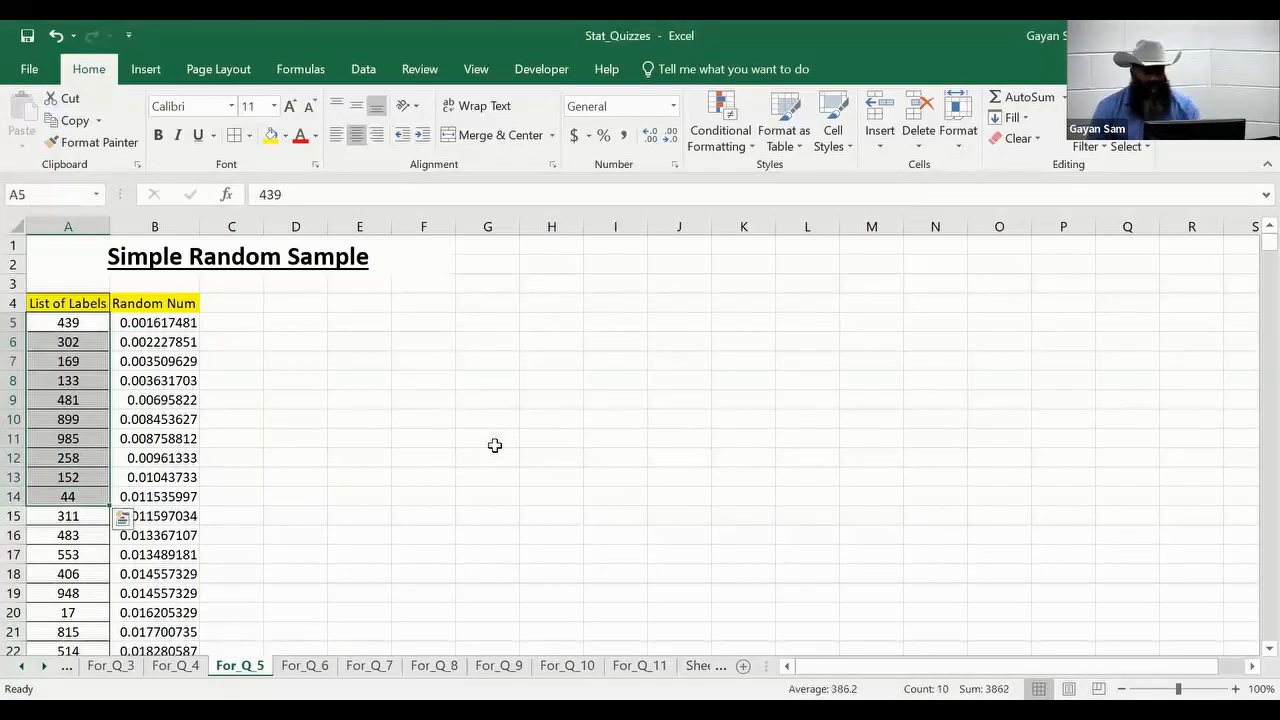